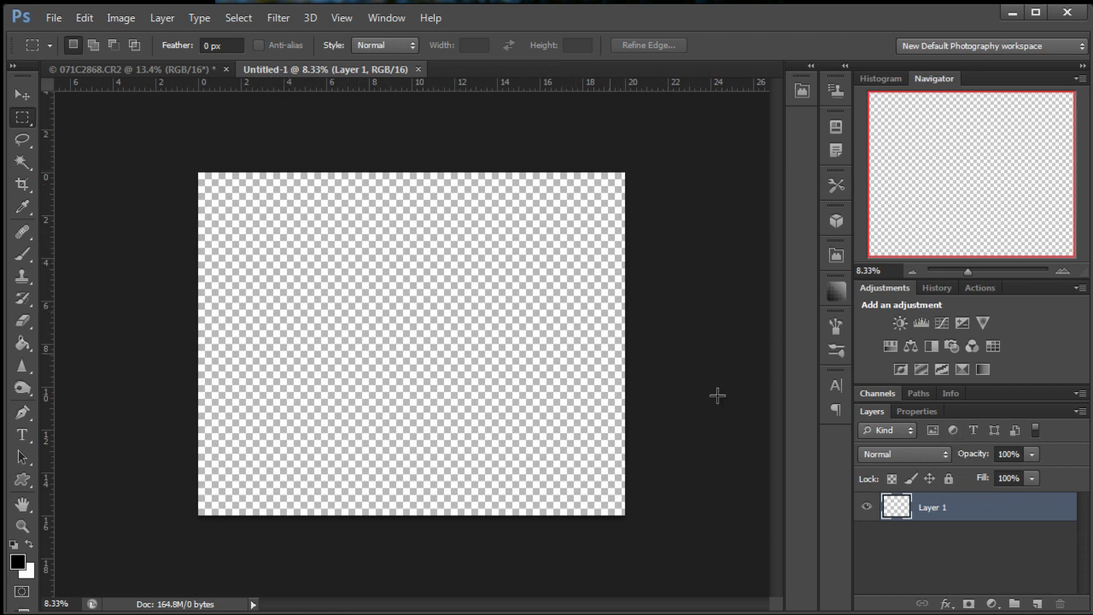
- Add a new empty layer above Layer 1 and fill Layer 1 with 50% Gray
click(1033, 605)
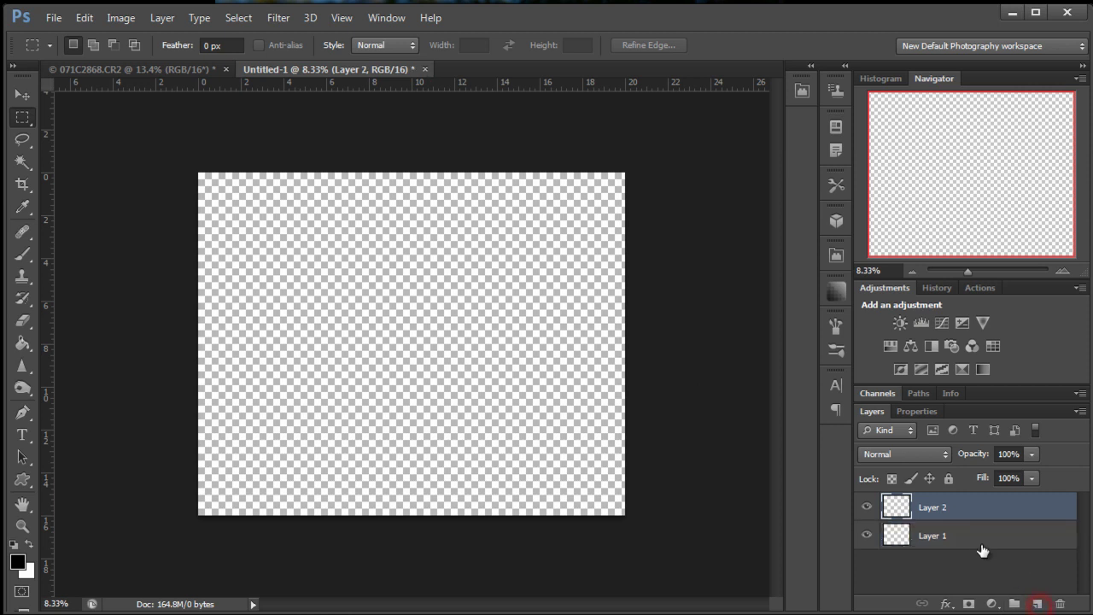
click(981, 545)
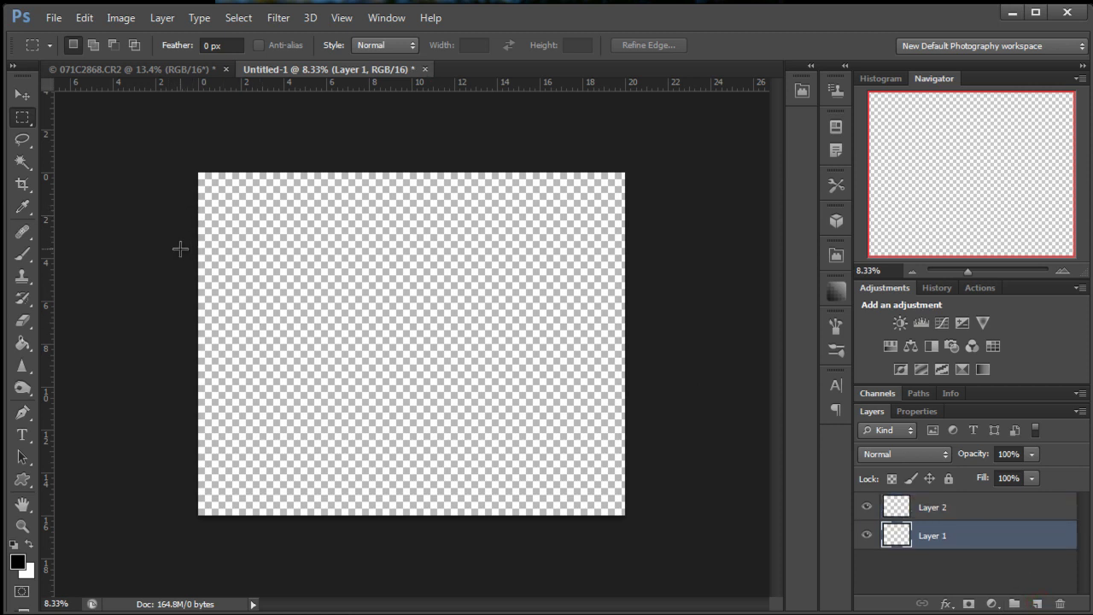
key(shift+F5)
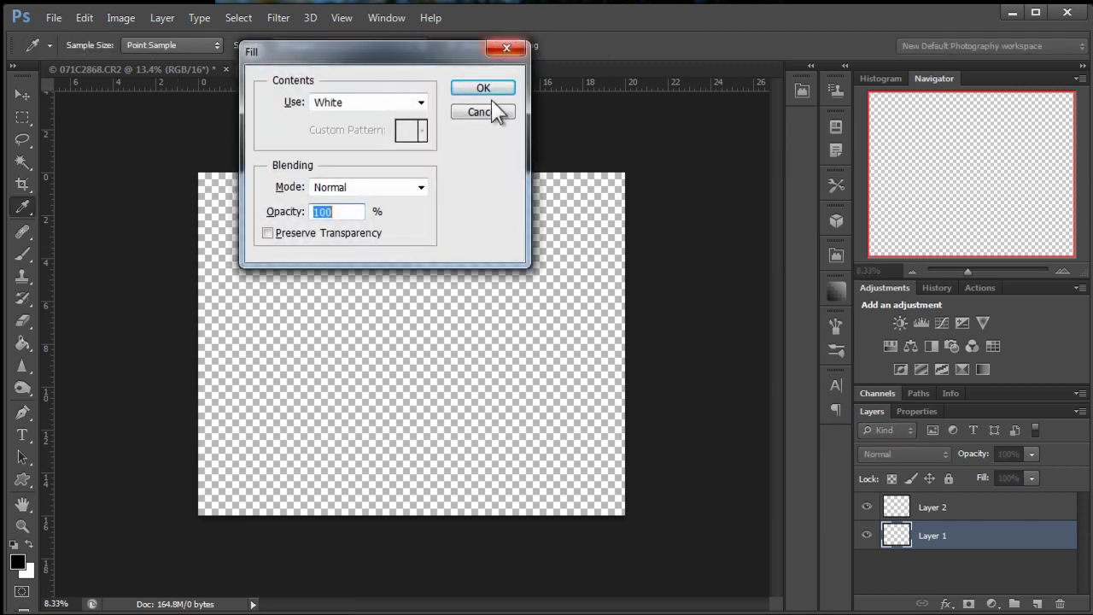
click(418, 102)
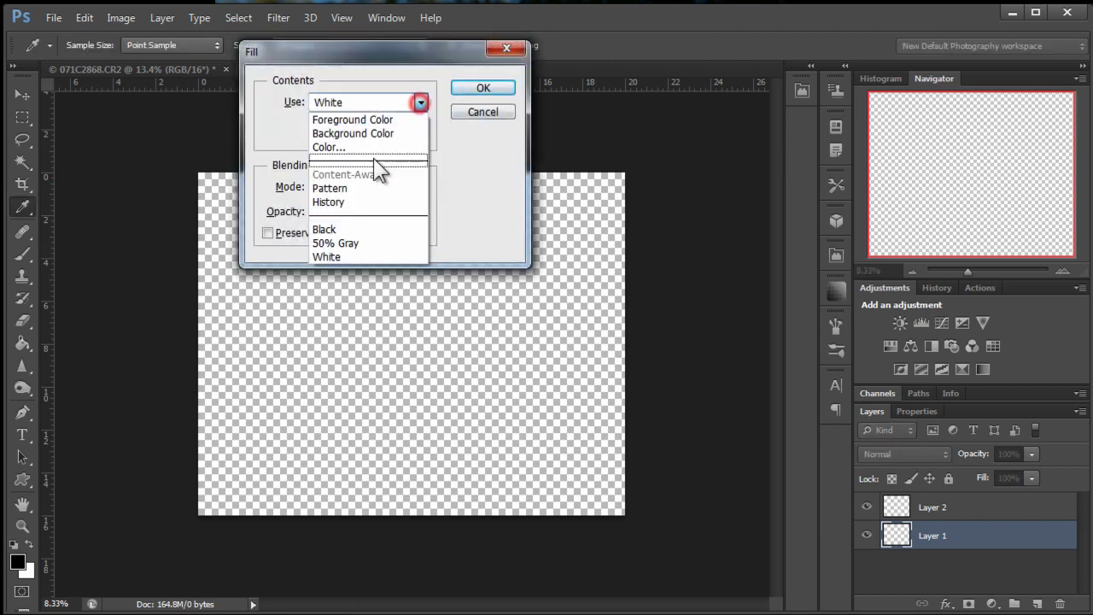
click(329, 242)
click(487, 89)
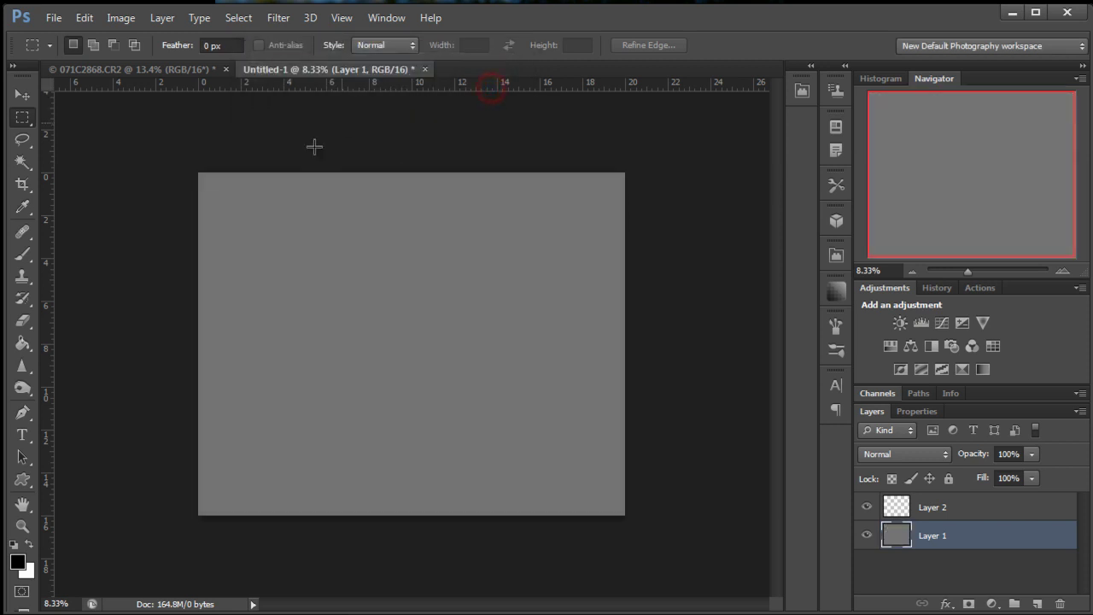
- With Layer 2 active, place a vertical guide about 0.5 units from the canvas's left edge and marquee-select the full-height strip beside it
click(952, 510)
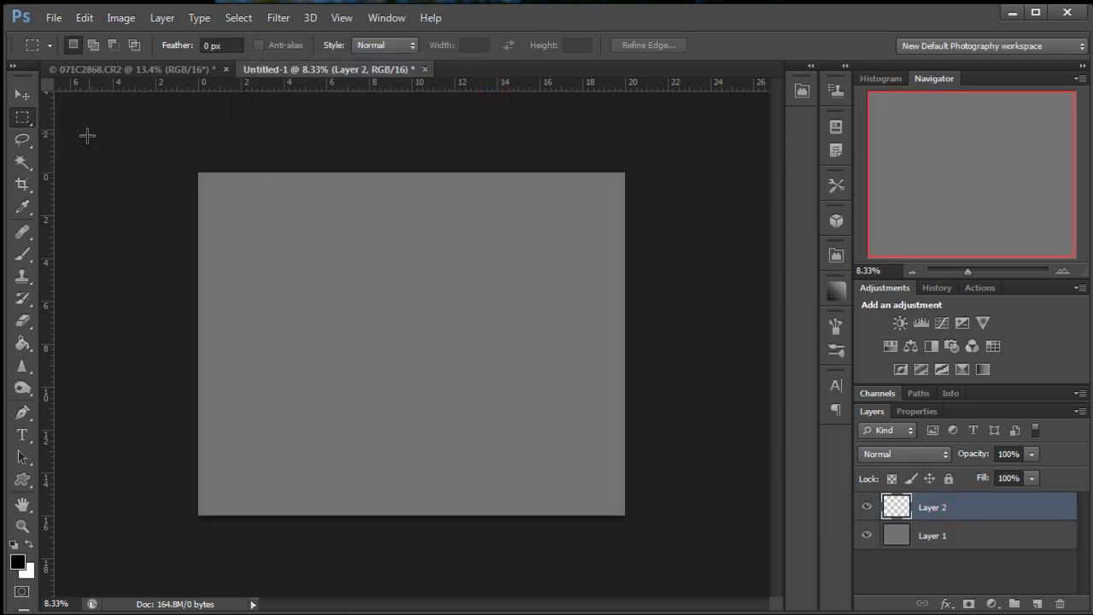
drag(48, 192, 209, 198)
click(24, 117)
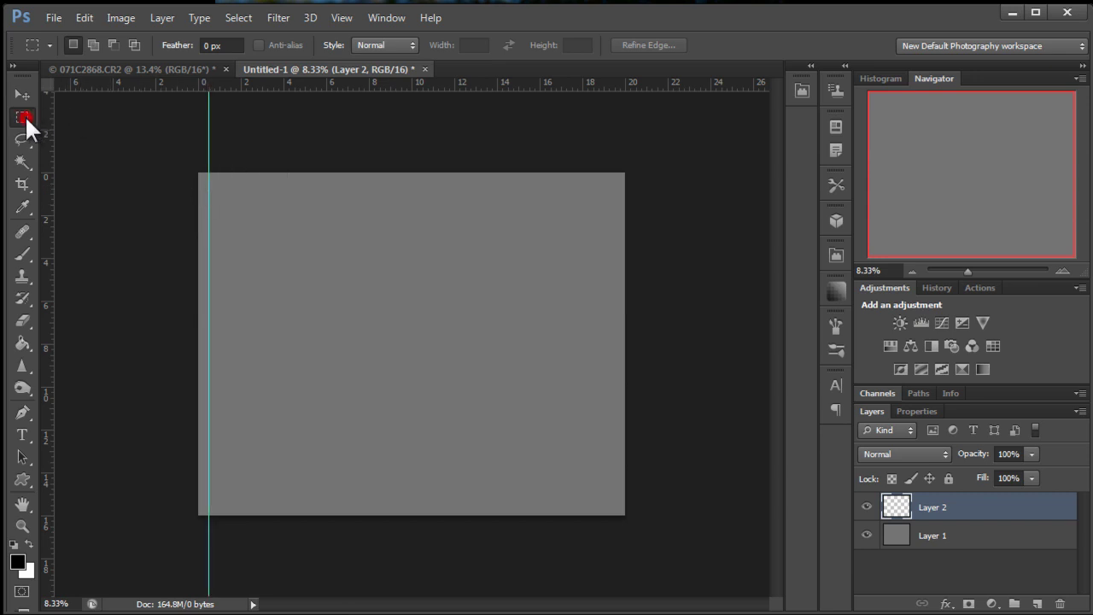
drag(195, 166, 208, 515)
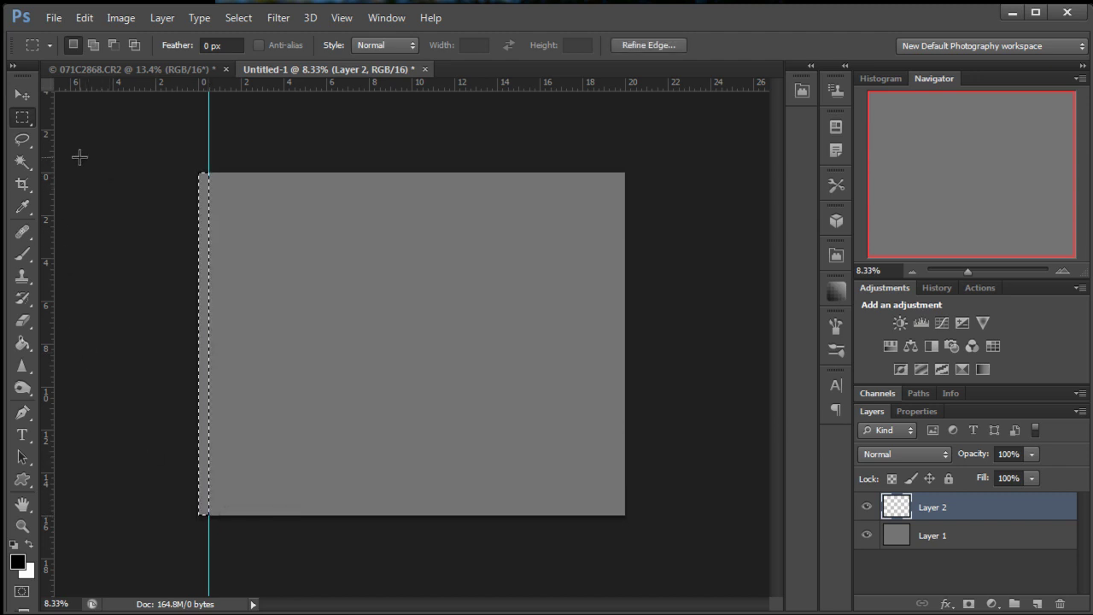
- Fill the selected vertical strip on Layer 2 with White at 100% opacity and deselect
key(shift+F5)
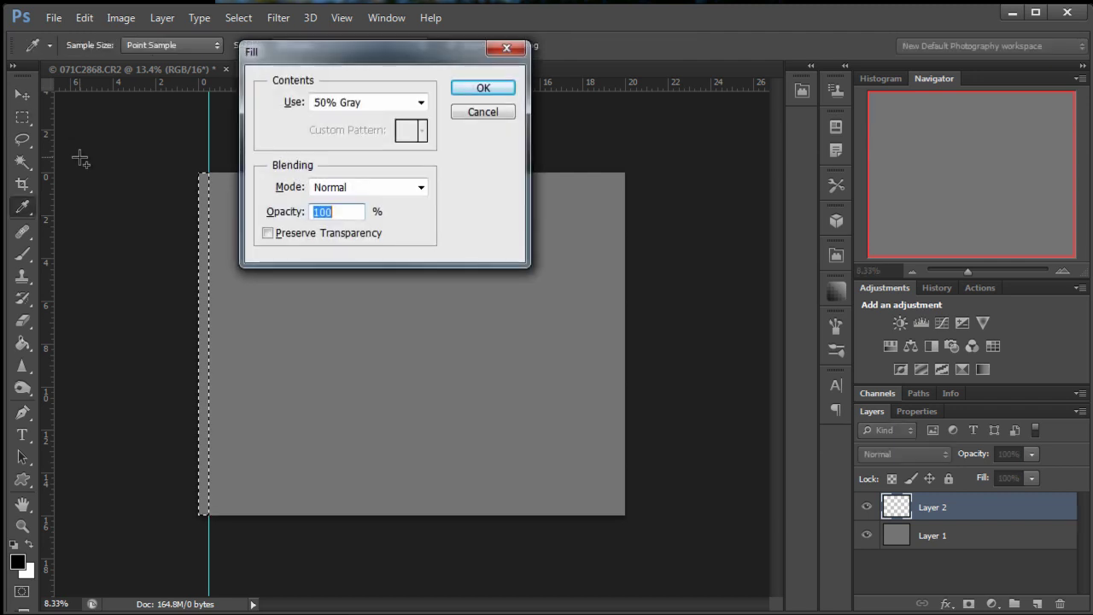
click(416, 103)
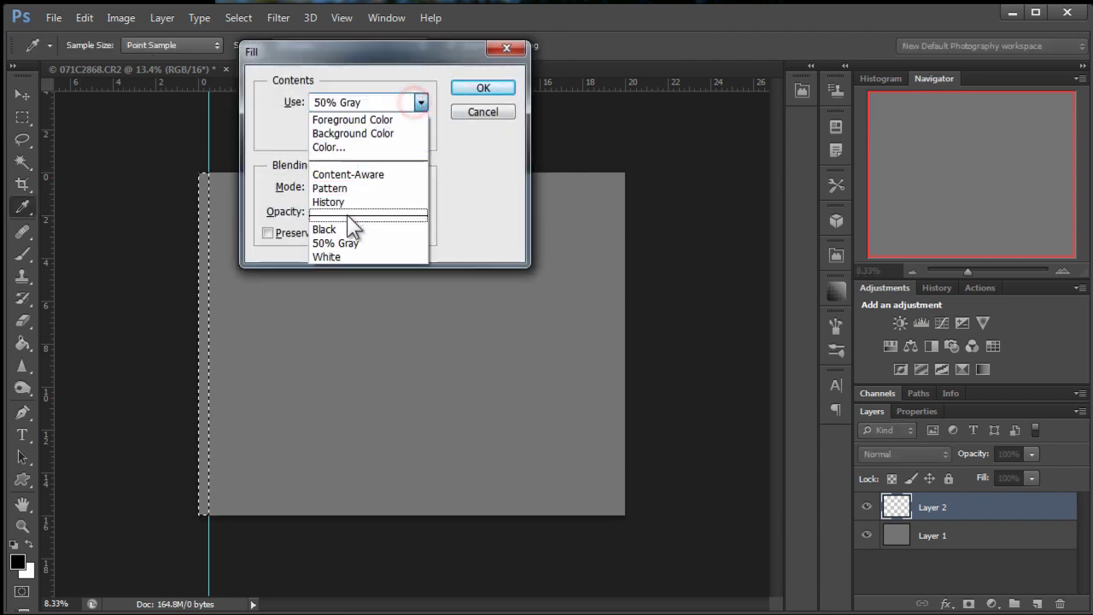
click(342, 256)
click(473, 90)
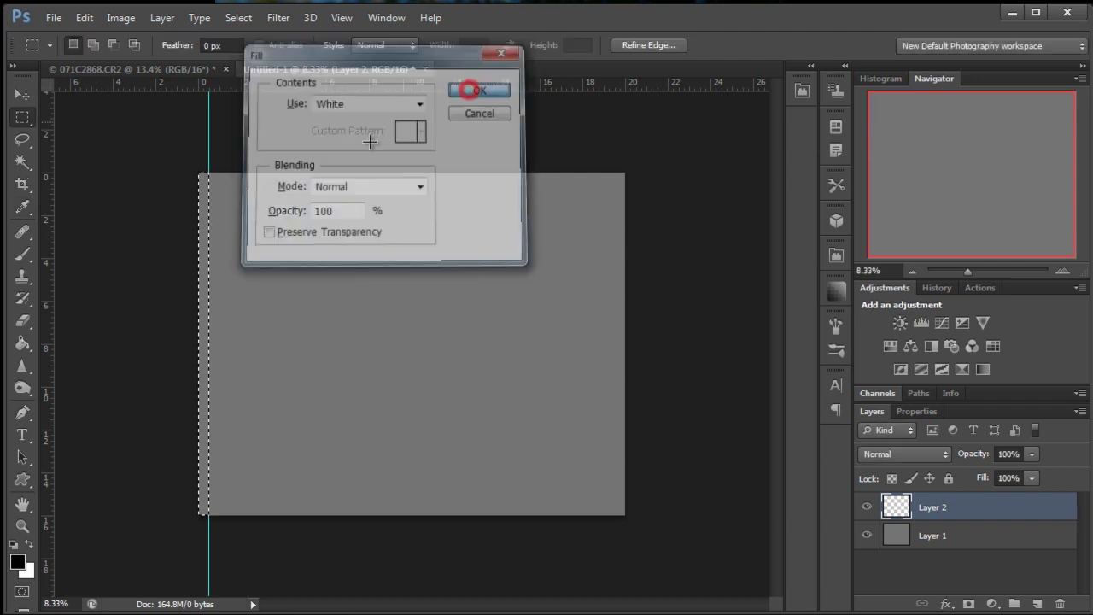
key(ctrl+d)
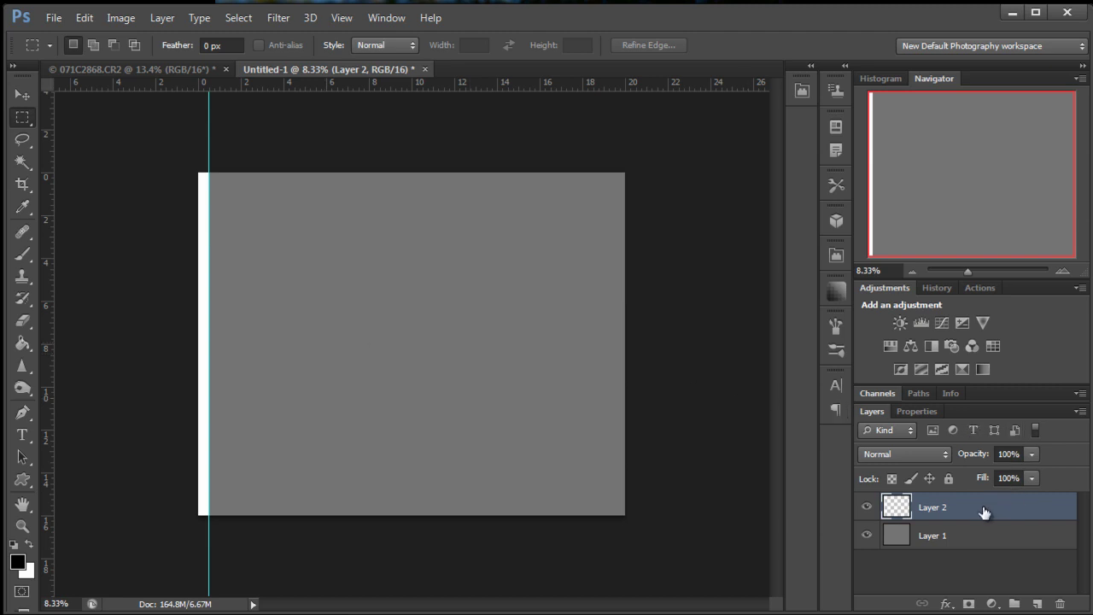
- Duplicate the white vertical strip layer twice and move the topmost copy straight across to the canvas's right edge
key(ctrl+j)
key(ctrl+j)
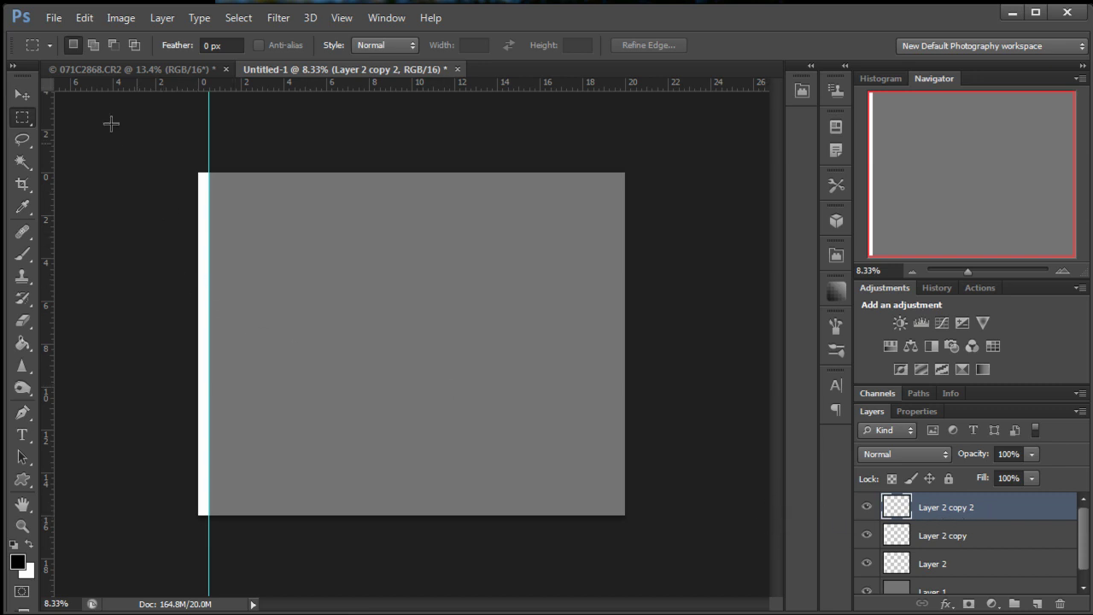
click(26, 94)
drag(205, 273, 621, 311)
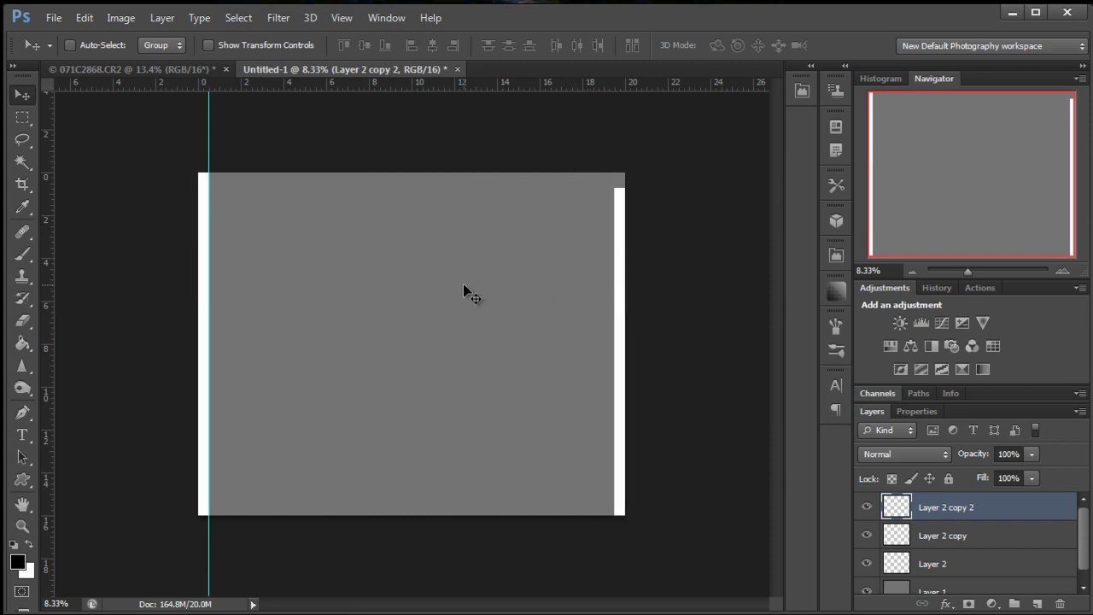
key(ctrl+z)
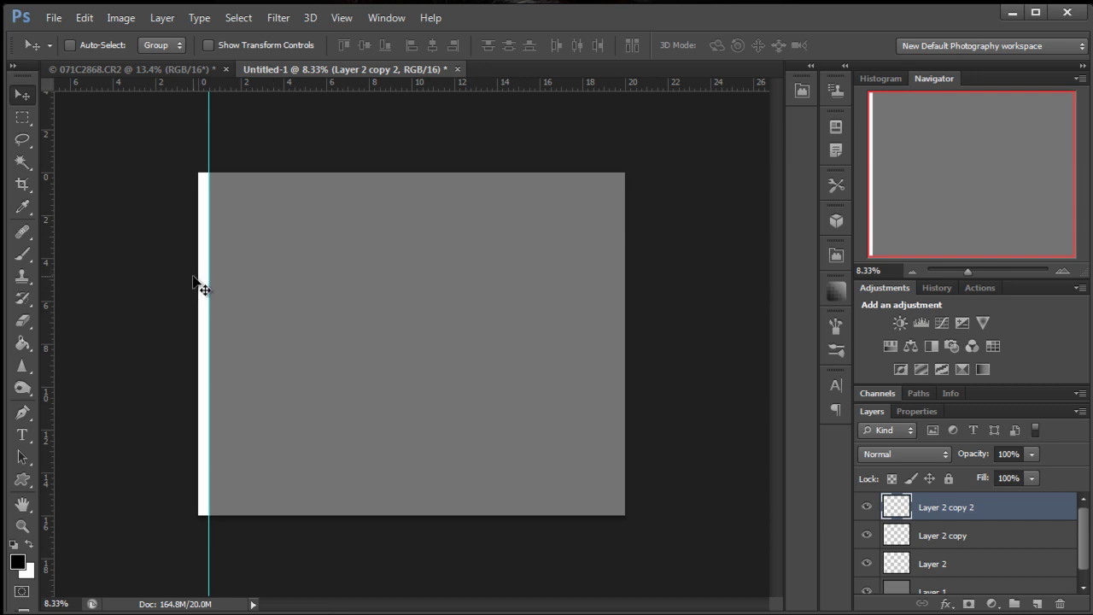
drag(194, 278, 618, 286)
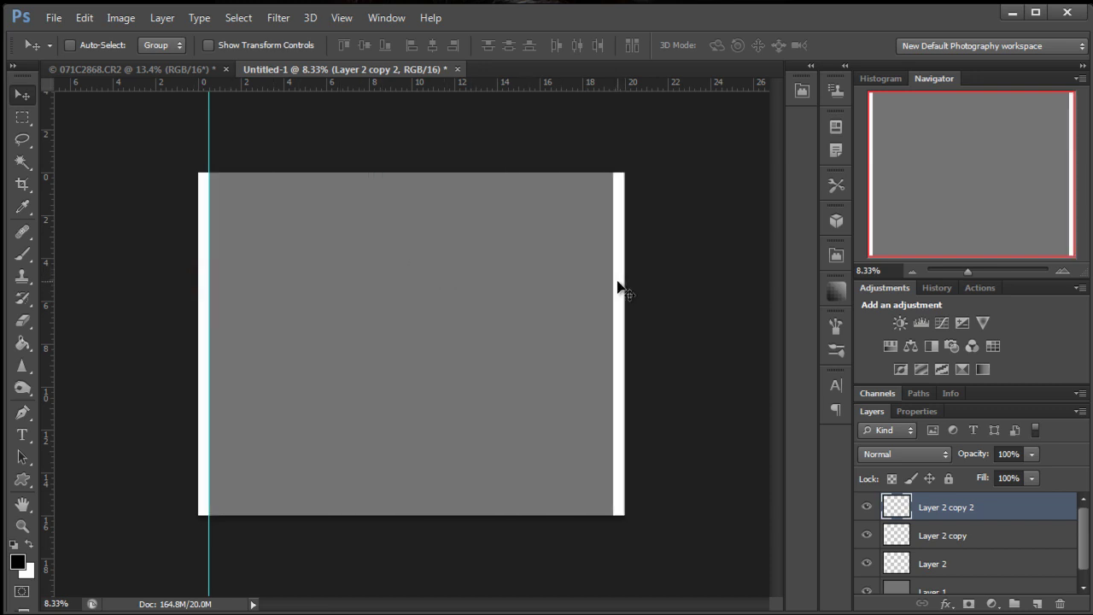
- Distribute the three vertical strip layers evenly by their horizontal centers and group them
shift+click(946, 565)
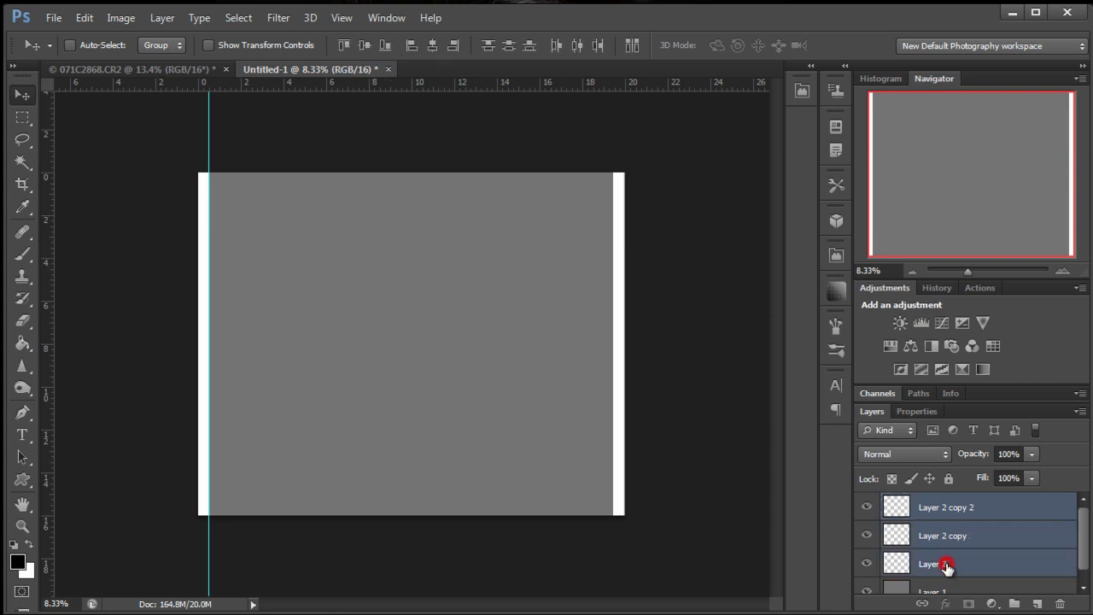
click(578, 46)
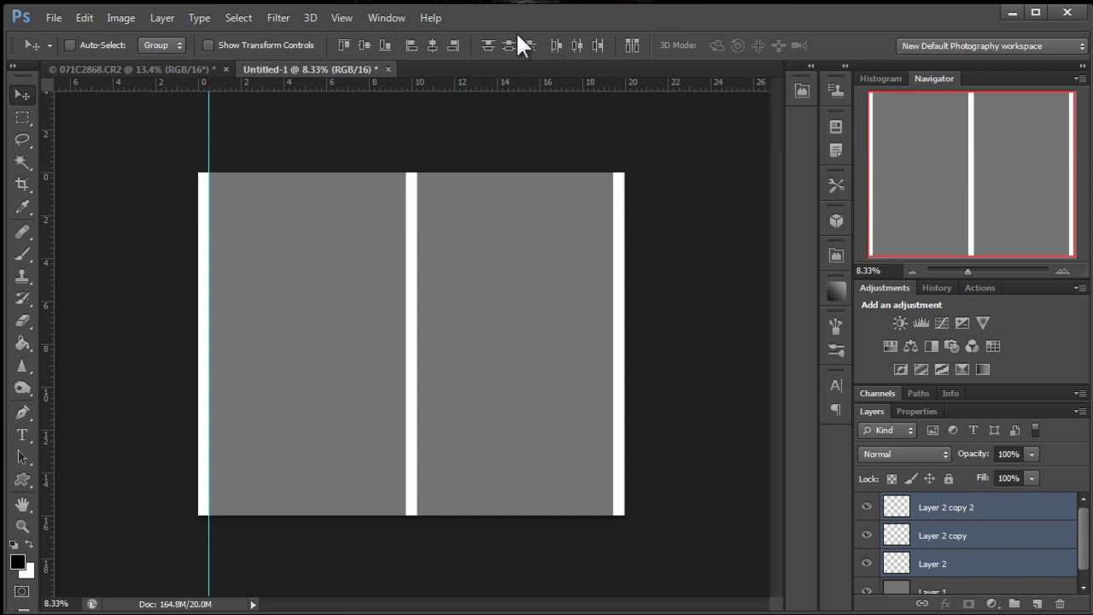
click(1015, 604)
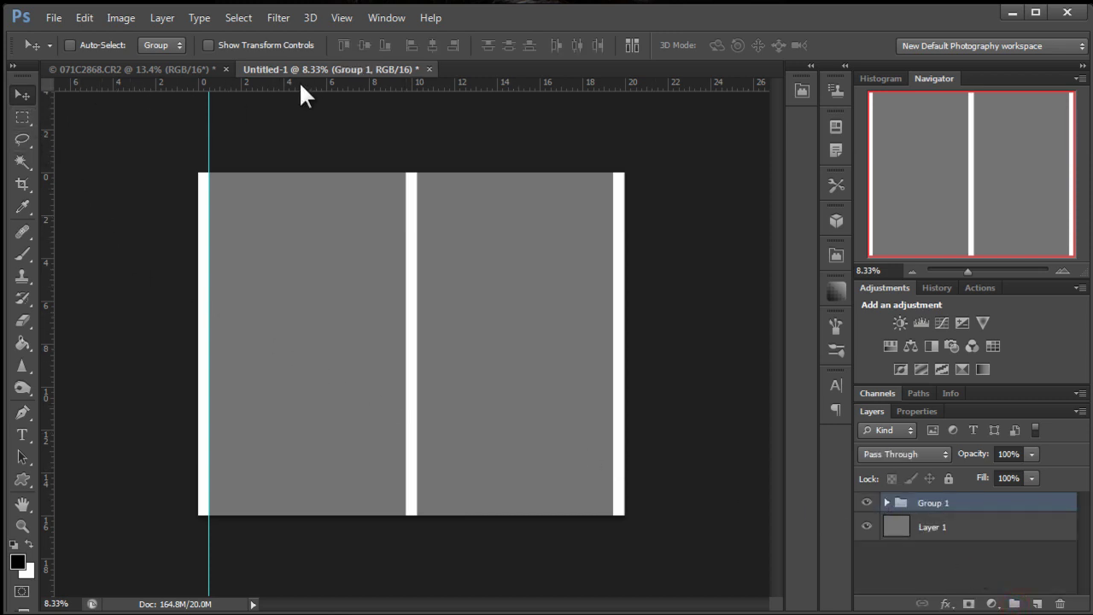
- Place a horizontal guide about 0.5 units below the canvas's top edge and marquee-select the full-width strip above it
drag(300, 82, 301, 183)
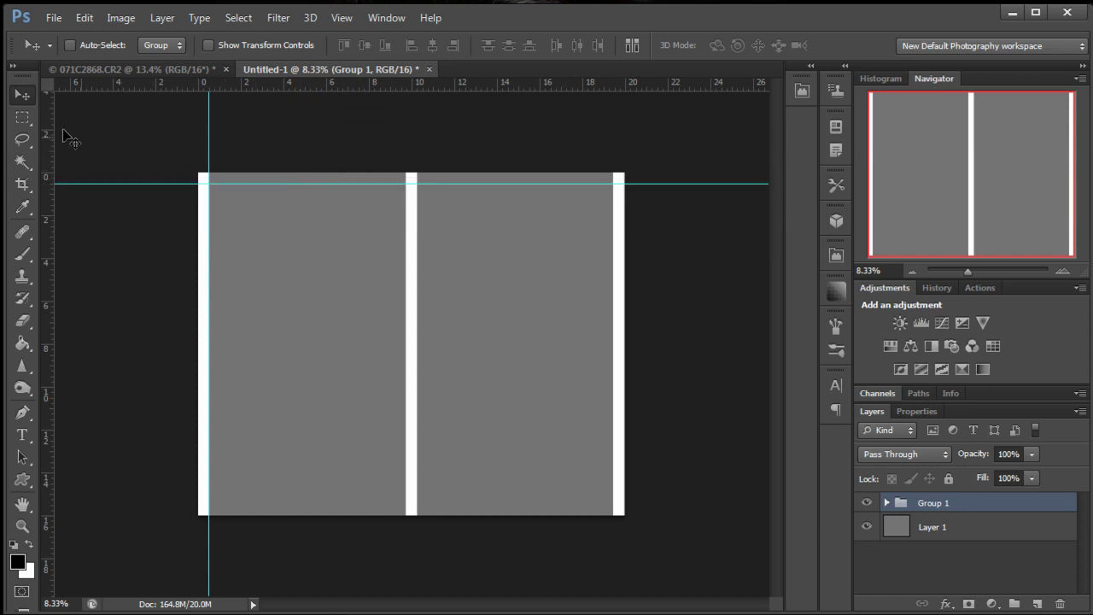
click(23, 116)
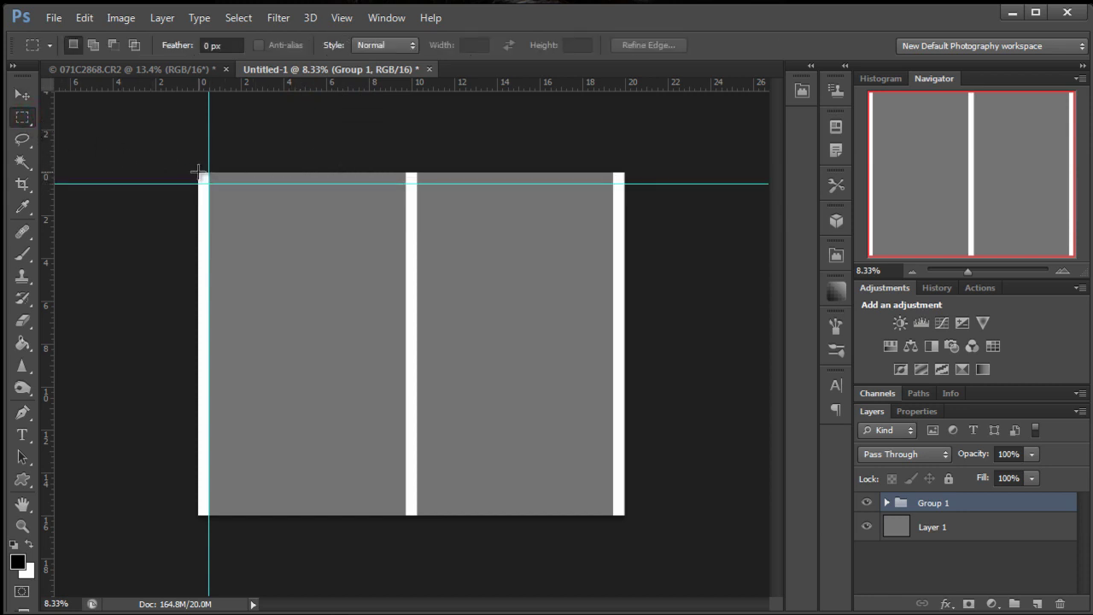
drag(198, 172, 625, 184)
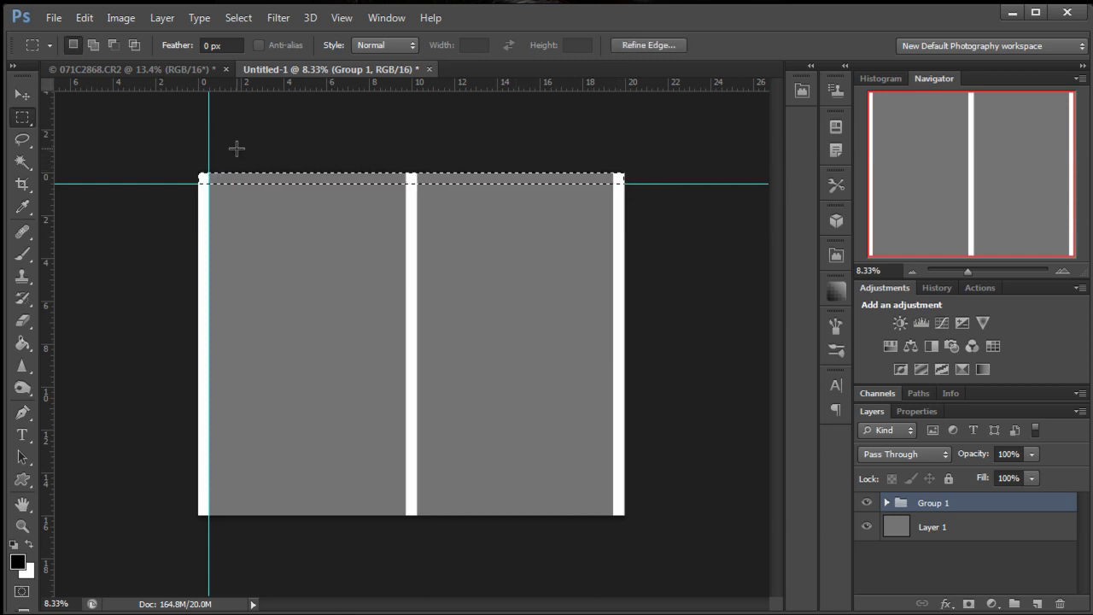
- Try to fill the selected horizontal strip with White while Group 1 is active
key(shift+F5)
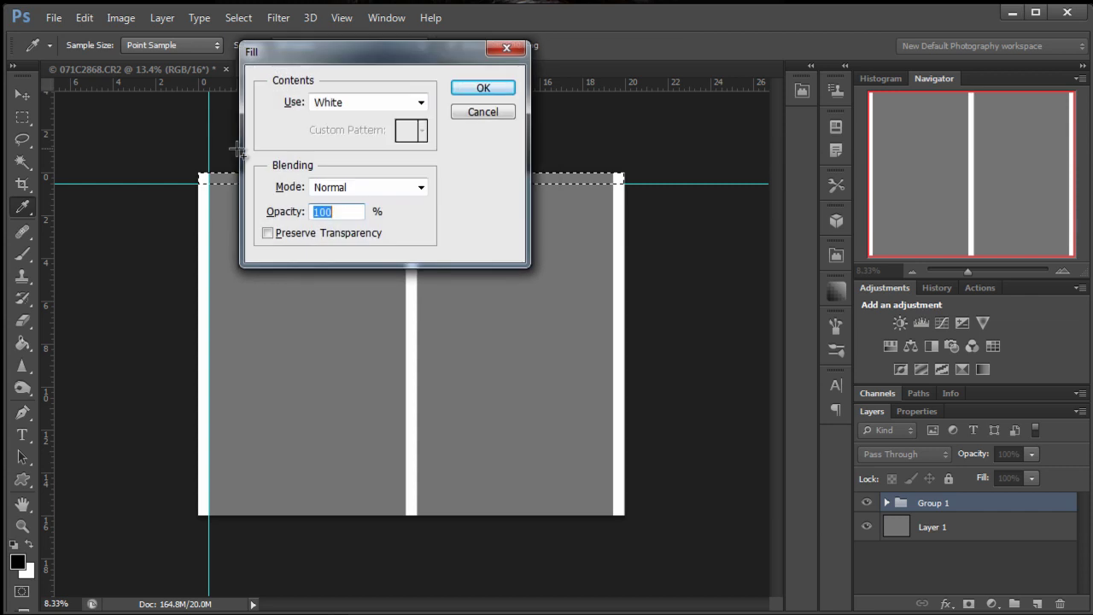
click(483, 88)
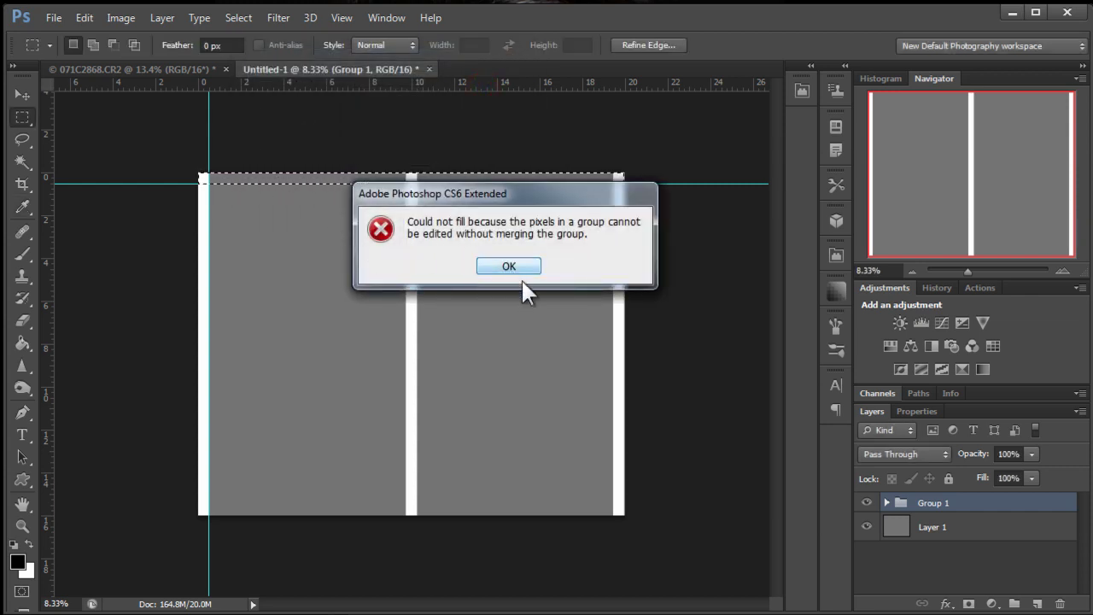
click(483, 266)
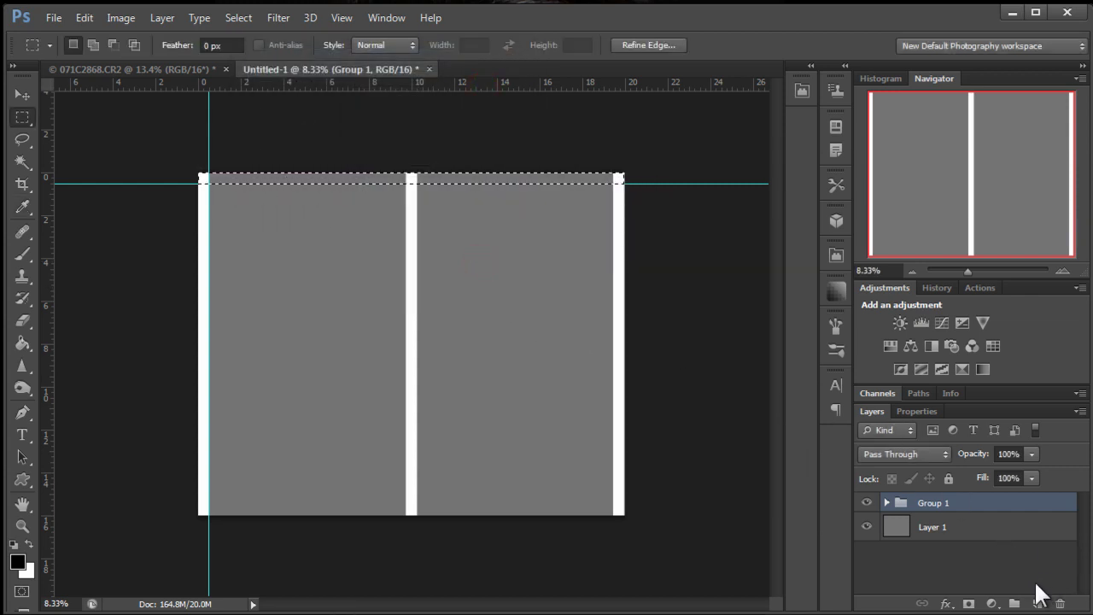
- Add a new layer above Group 1, fill the selected horizontal strip with White, and deselect
click(1037, 604)
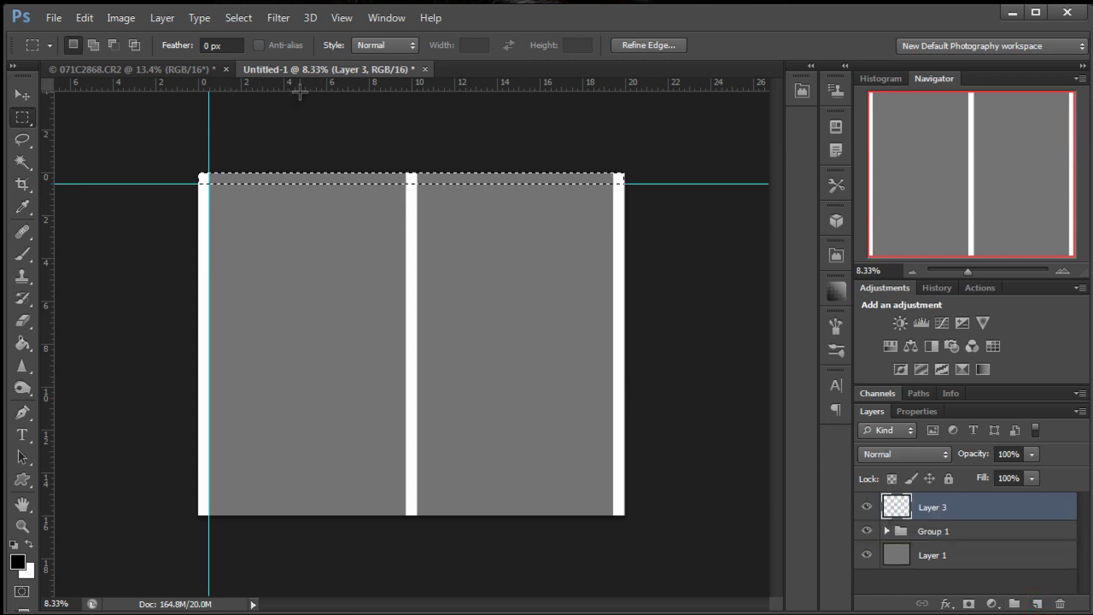
key(shift+F5)
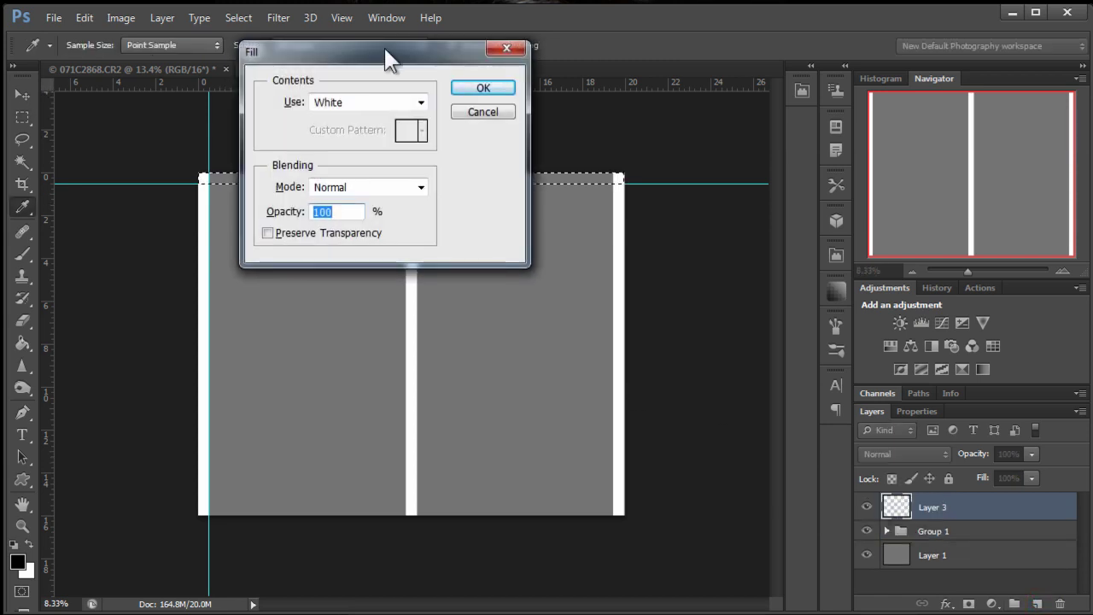
click(502, 92)
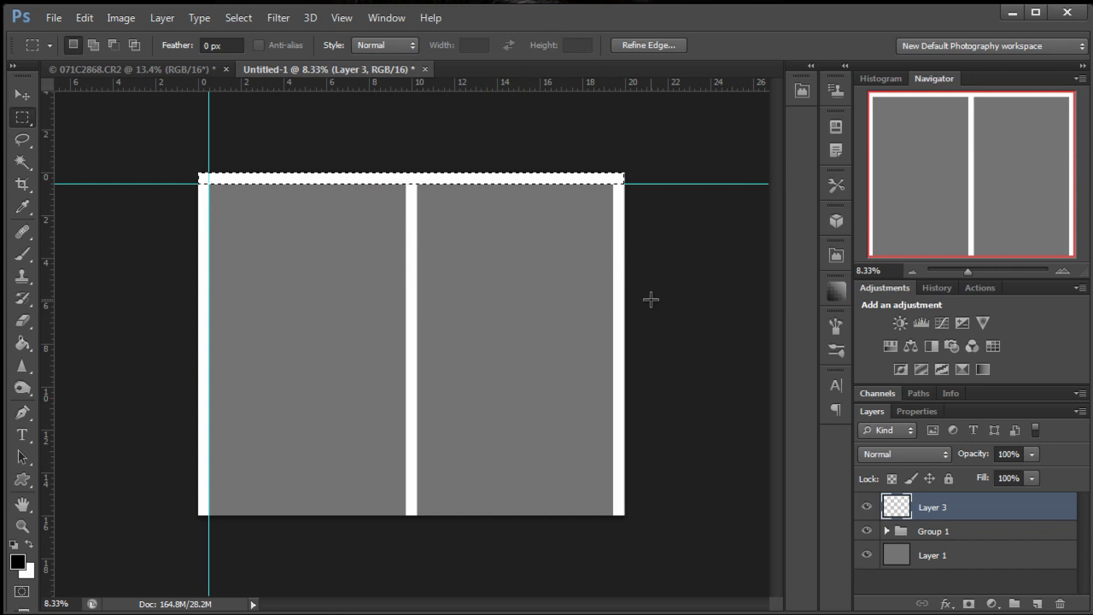
key(ctrl+d)
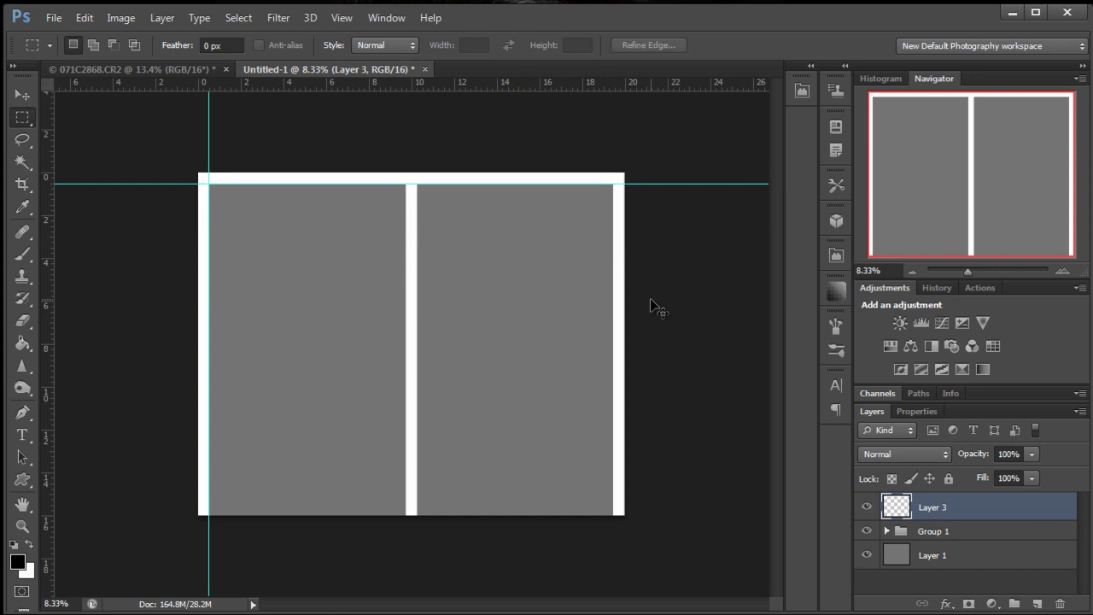
- Duplicate the white horizontal strip layer twice and move the topmost copy down to the canvas's bottom edge
key(ctrl+j)
key(ctrl+j)
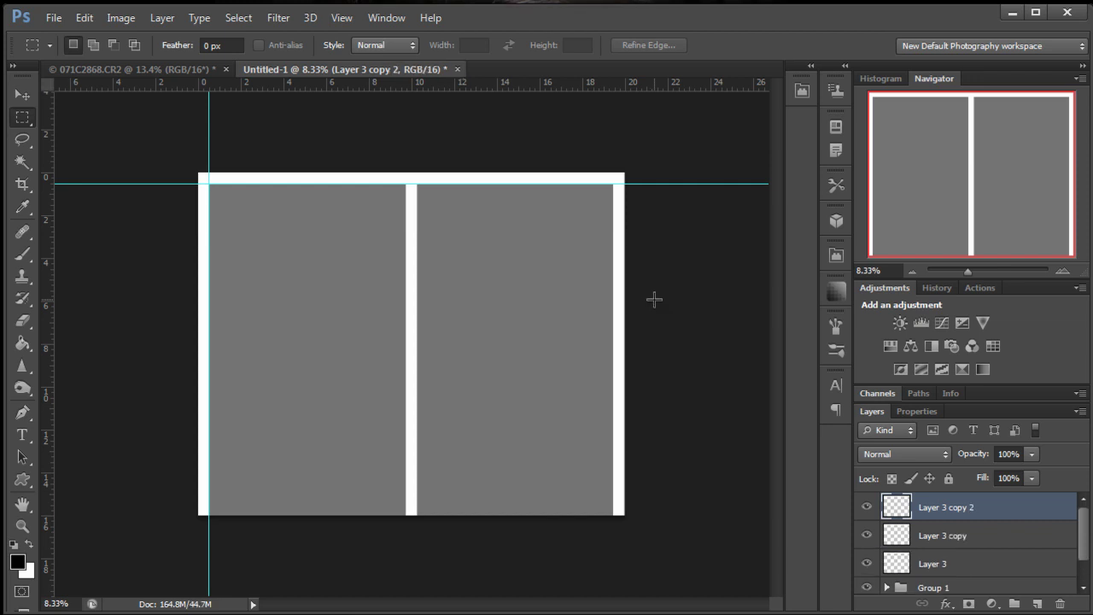
click(23, 95)
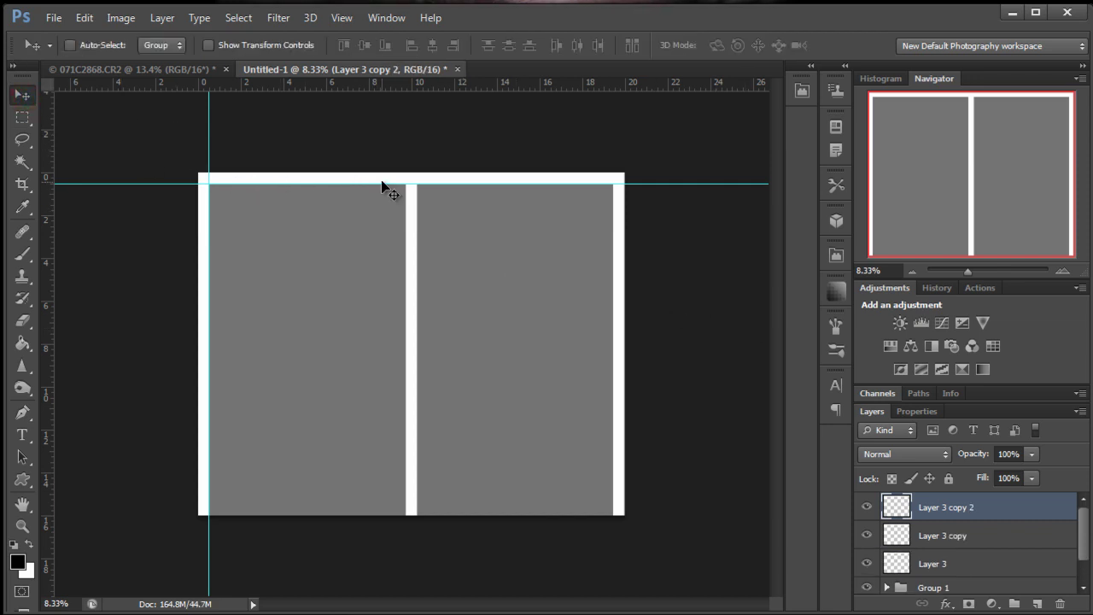
drag(383, 176, 390, 508)
- Distribute the three horizontal strip layers evenly by their vertical centers and group them
shift+click(963, 564)
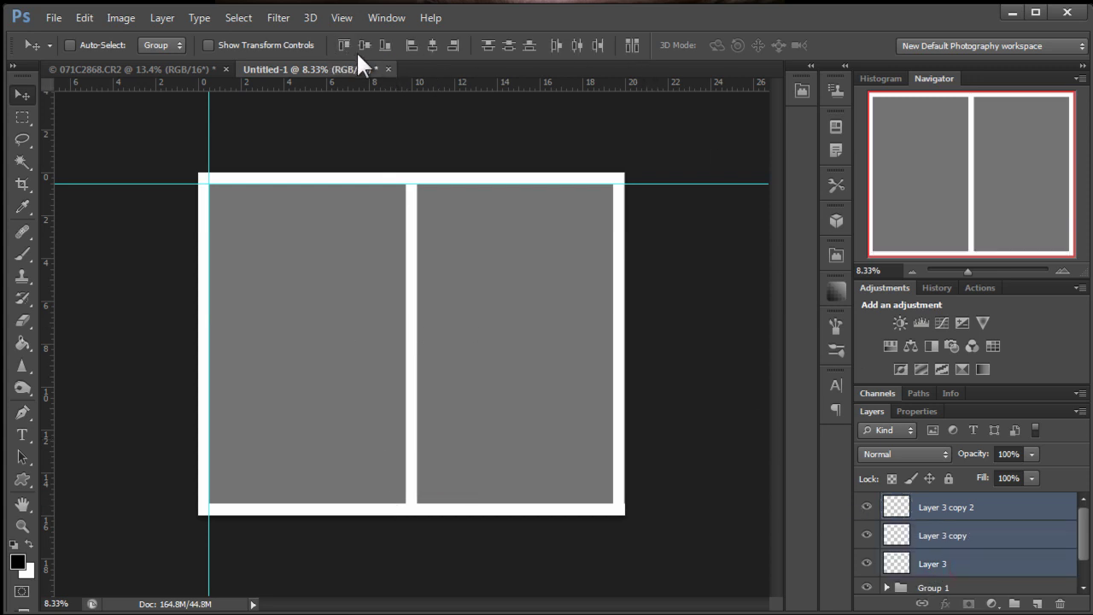
click(512, 40)
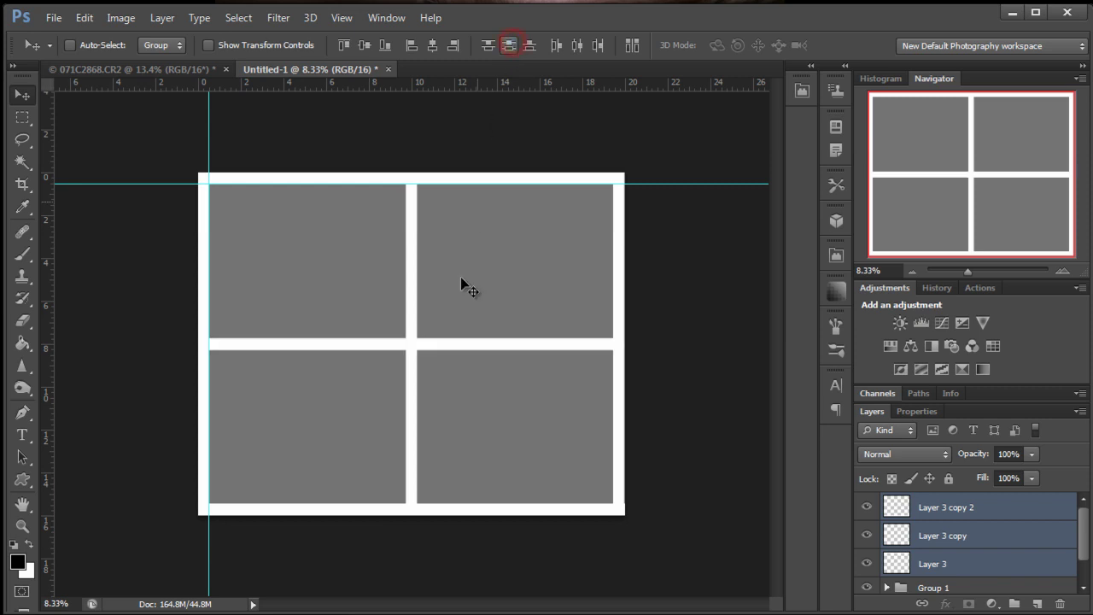
click(1014, 603)
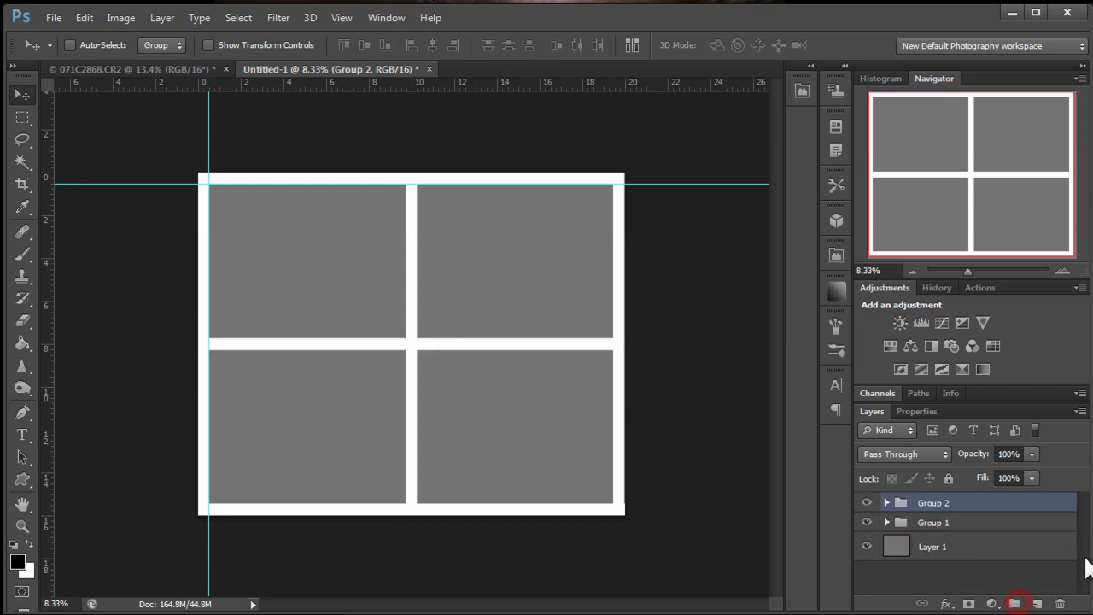
- Merge Group 1 and Group 2 into a single grid layer above Layer 1
shift+click(959, 520)
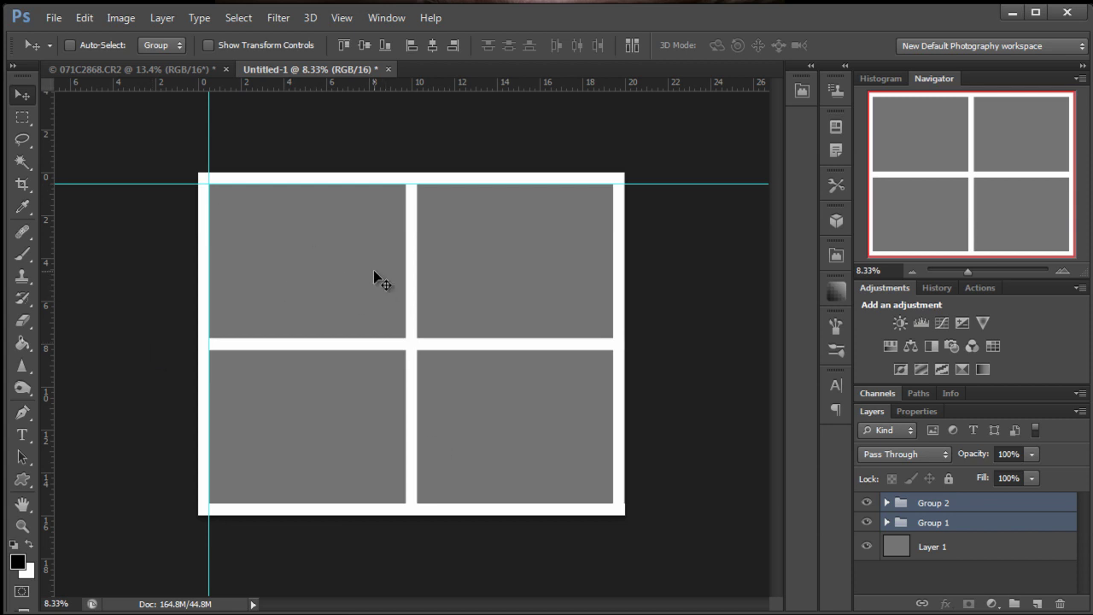
right_click(954, 503)
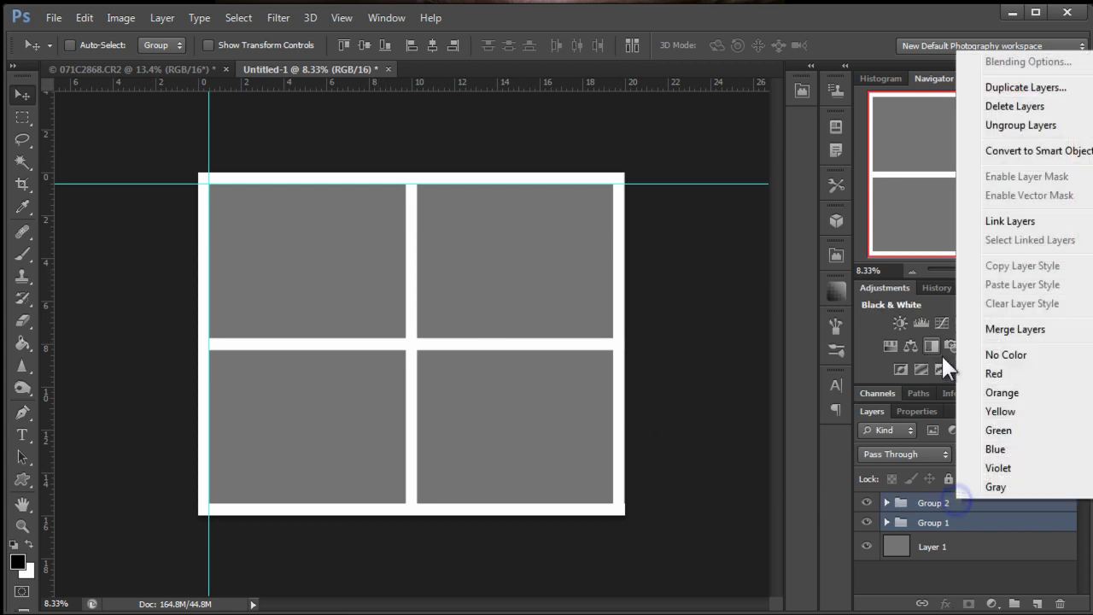
click(1005, 330)
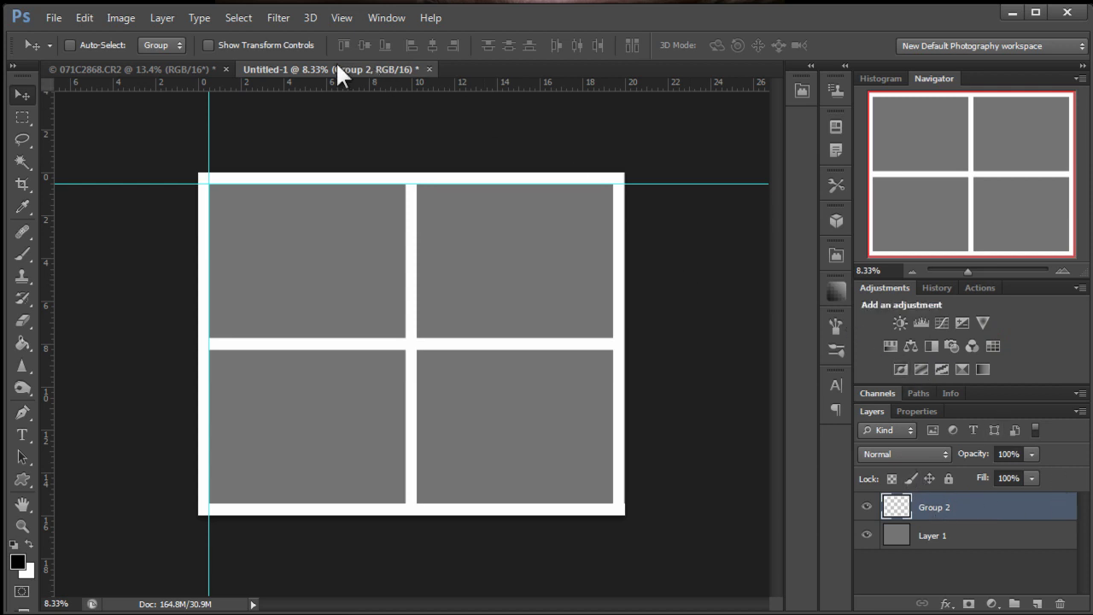
- Copy all four photo layers from the 071C2868.CR2 document into Untitled-1 and place the Group 2 grid layer above them
click(125, 69)
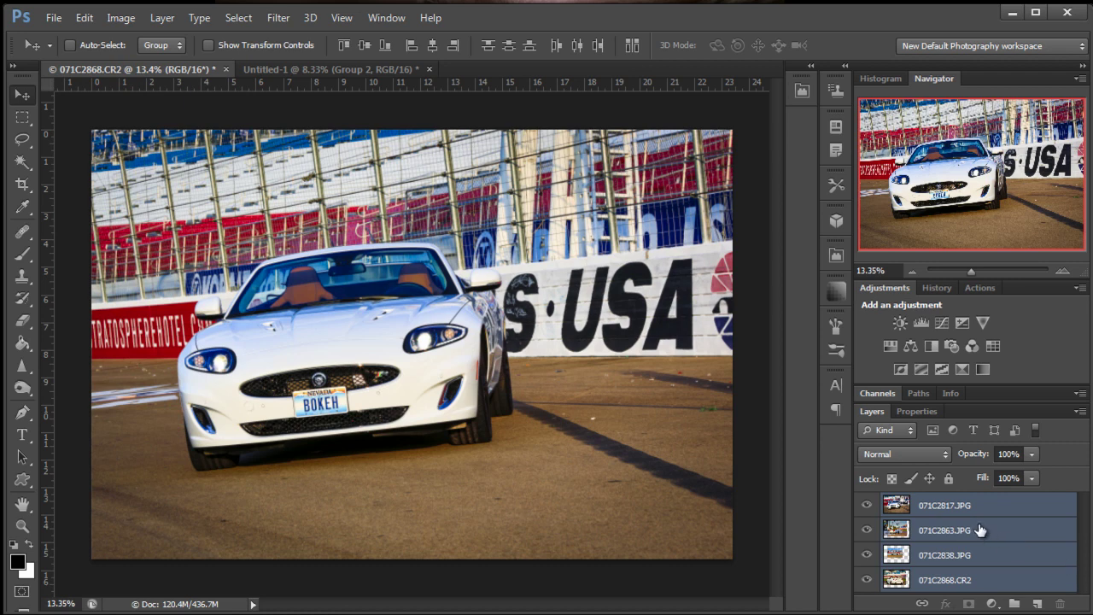
click(968, 581)
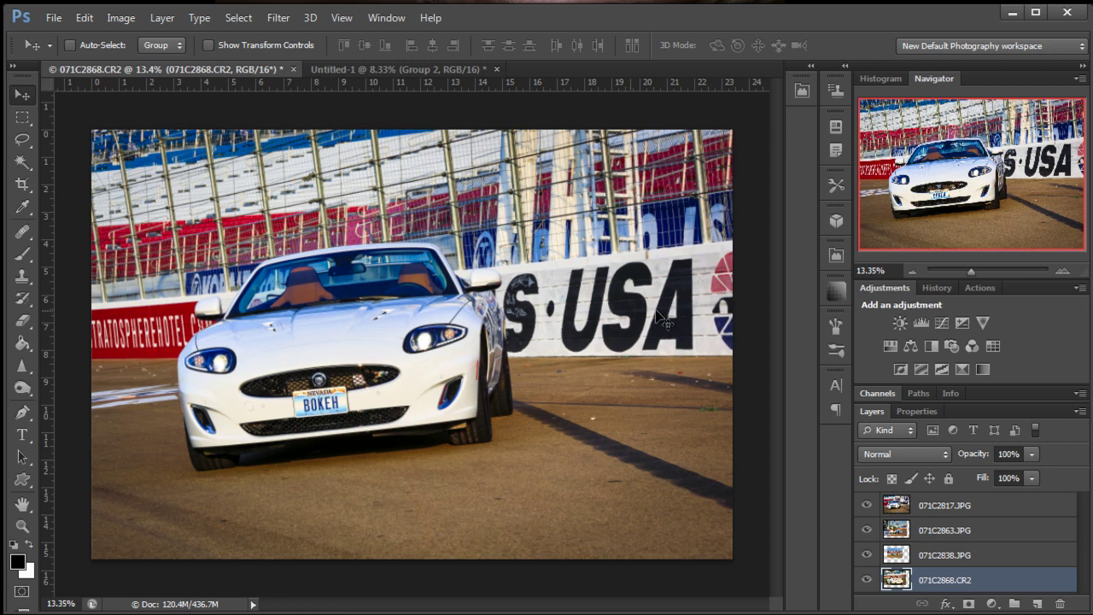
shift+click(973, 508)
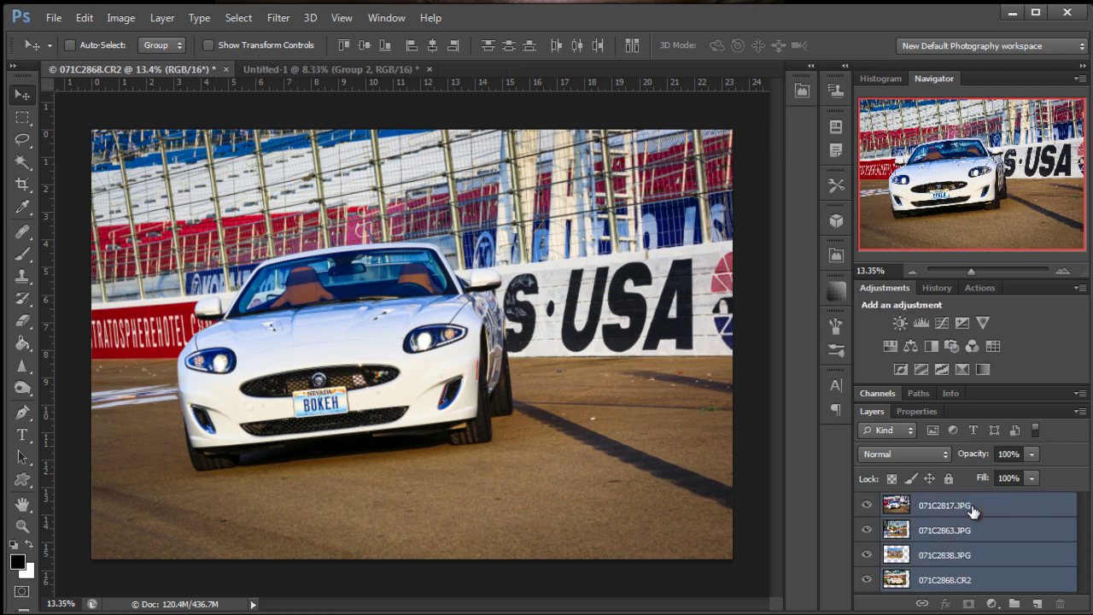
drag(632, 461, 383, 224)
drag(404, 334, 406, 336)
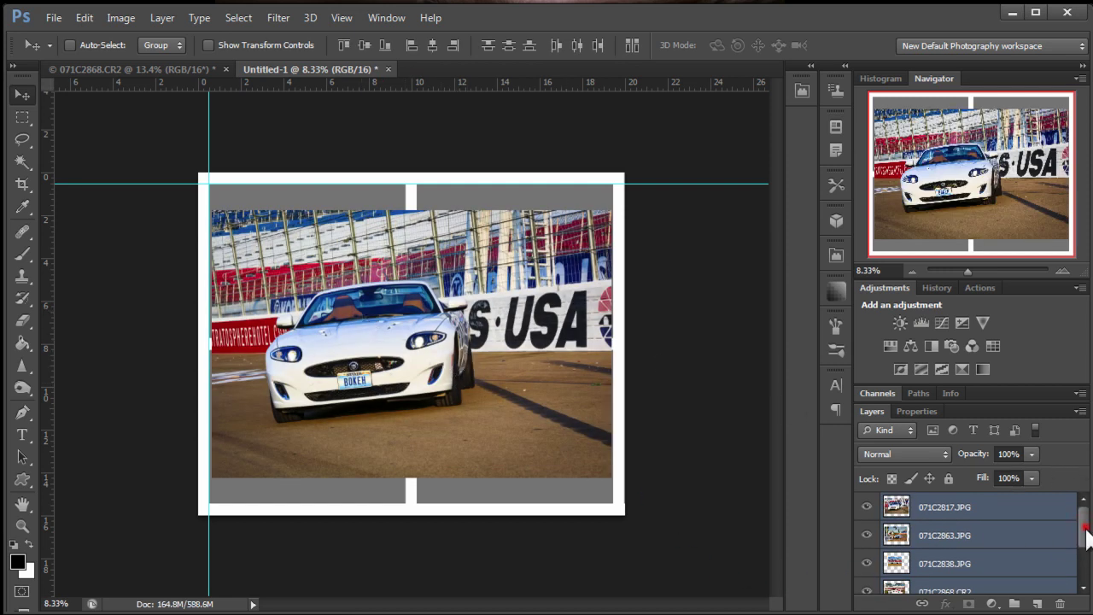
drag(1086, 537, 1087, 564)
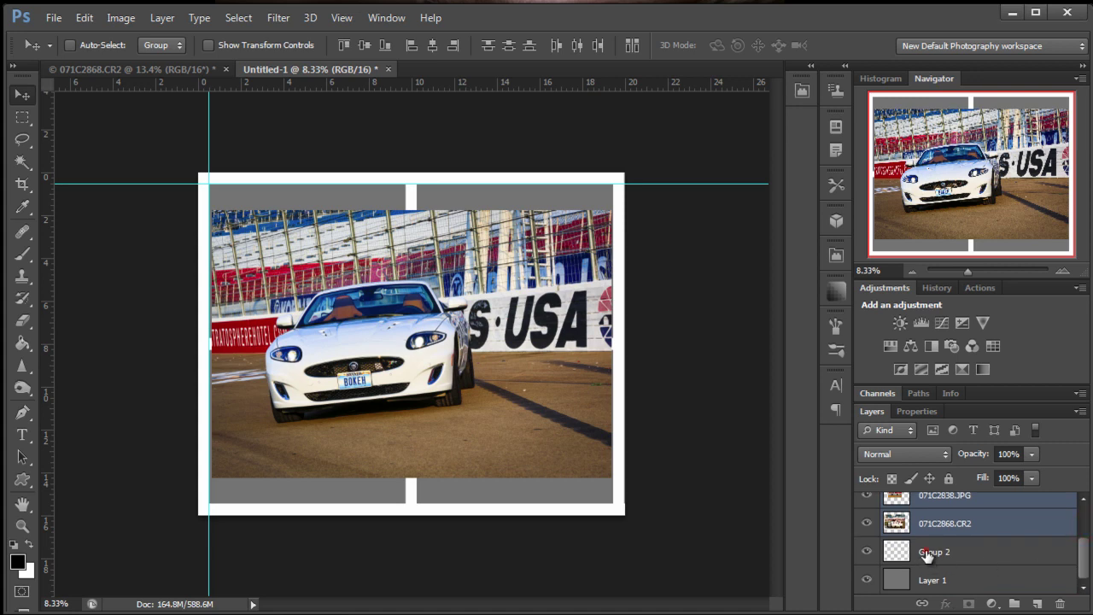
drag(927, 554, 925, 505)
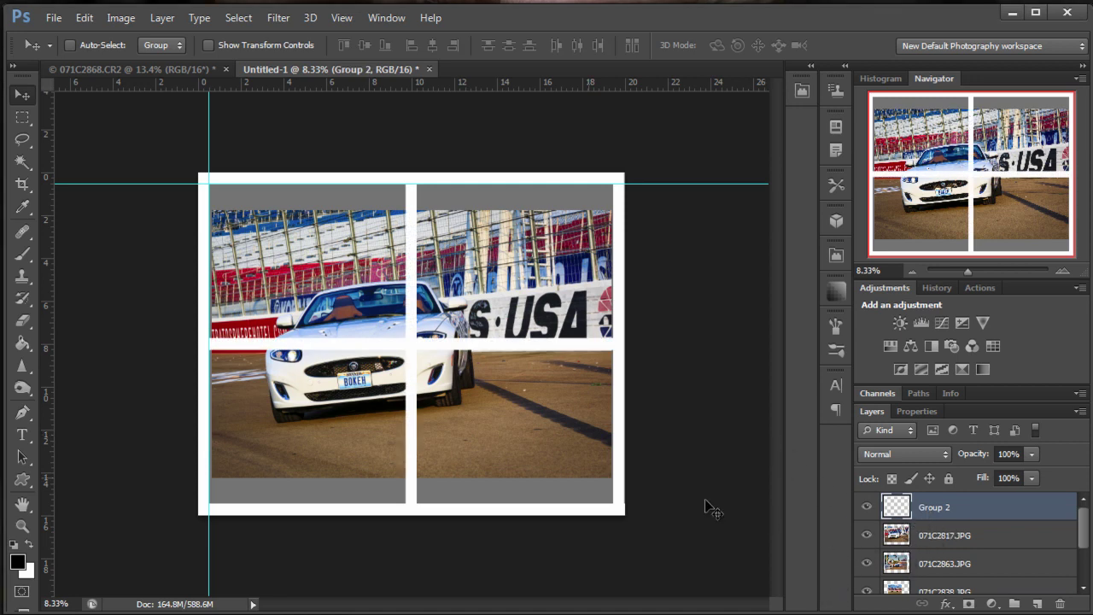
- Hide the 071C2817.JPG, 071C2863.JPG and 071C2838.JPG layers and move the 071C2868.CR2 photo toward the grid's lower-right pane
click(969, 537)
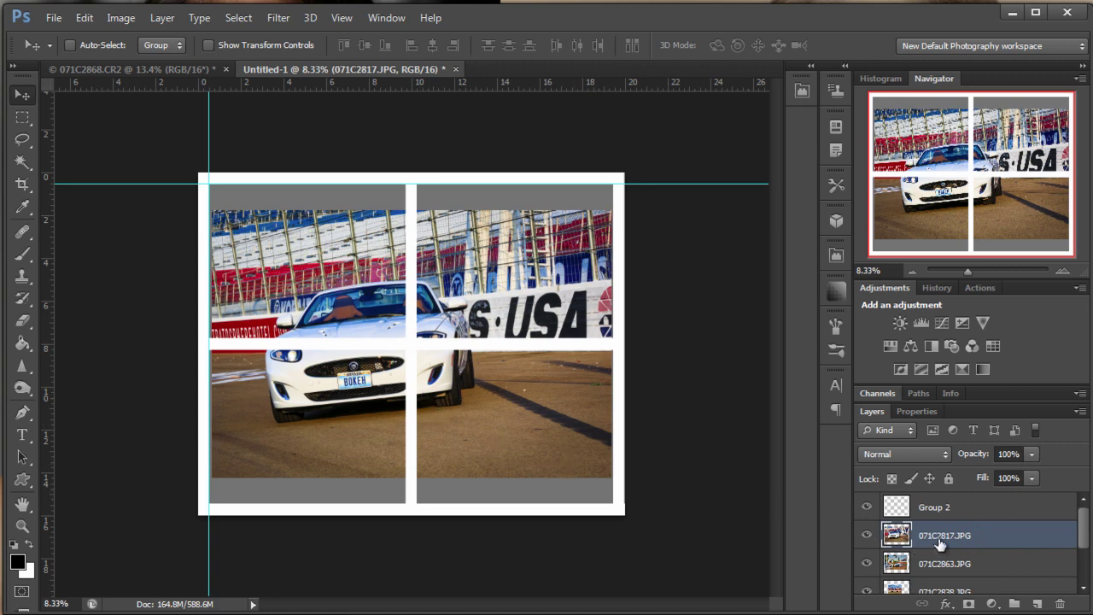
click(867, 536)
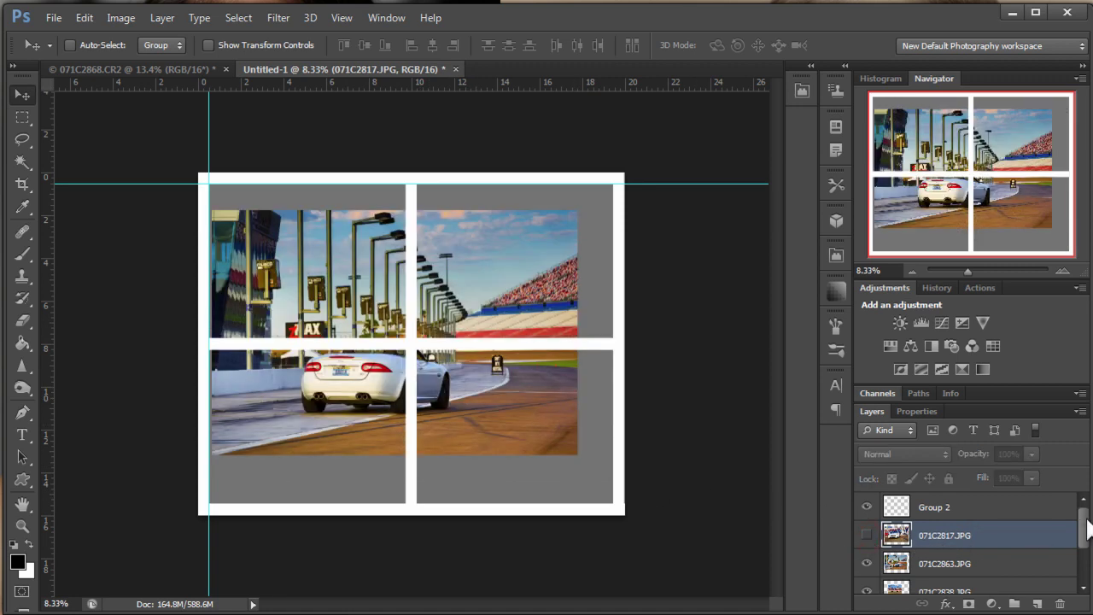
scroll(1078, 529, down, 2)
click(867, 509)
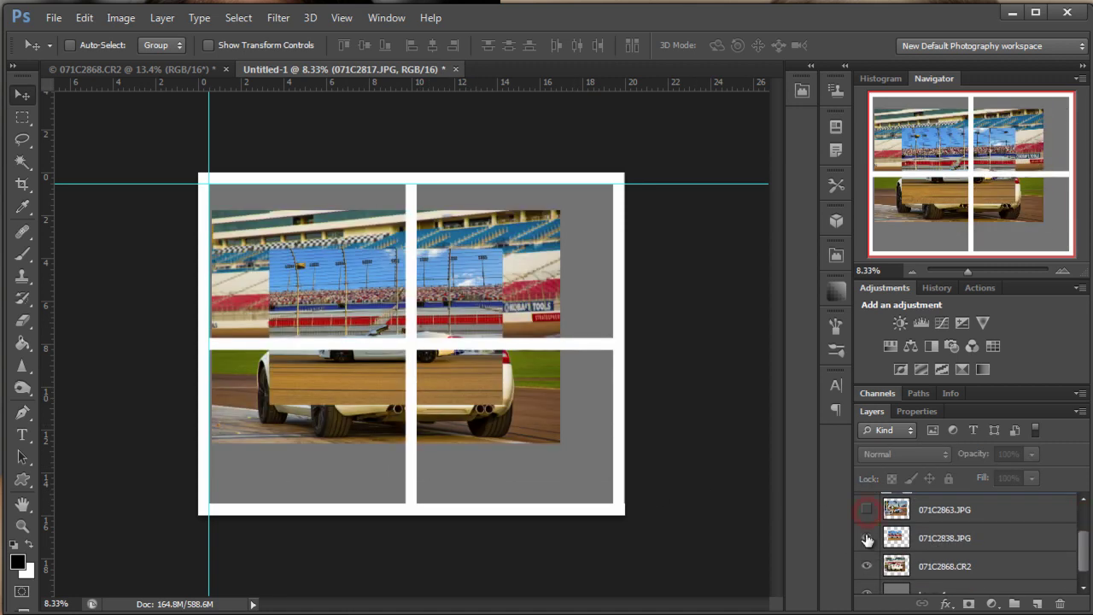
click(868, 537)
click(904, 566)
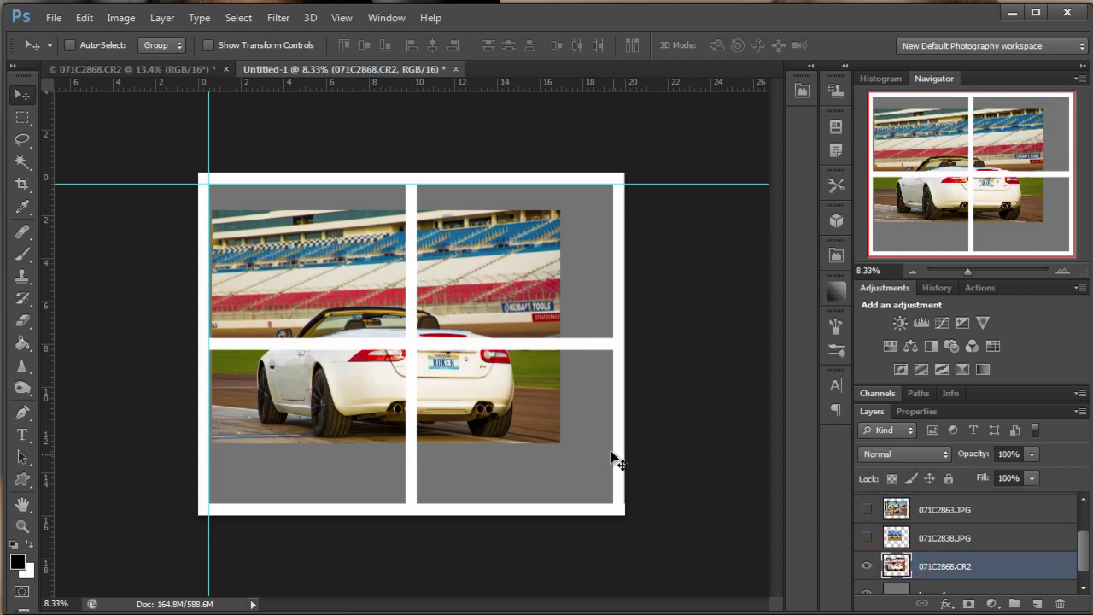
drag(324, 270, 366, 316)
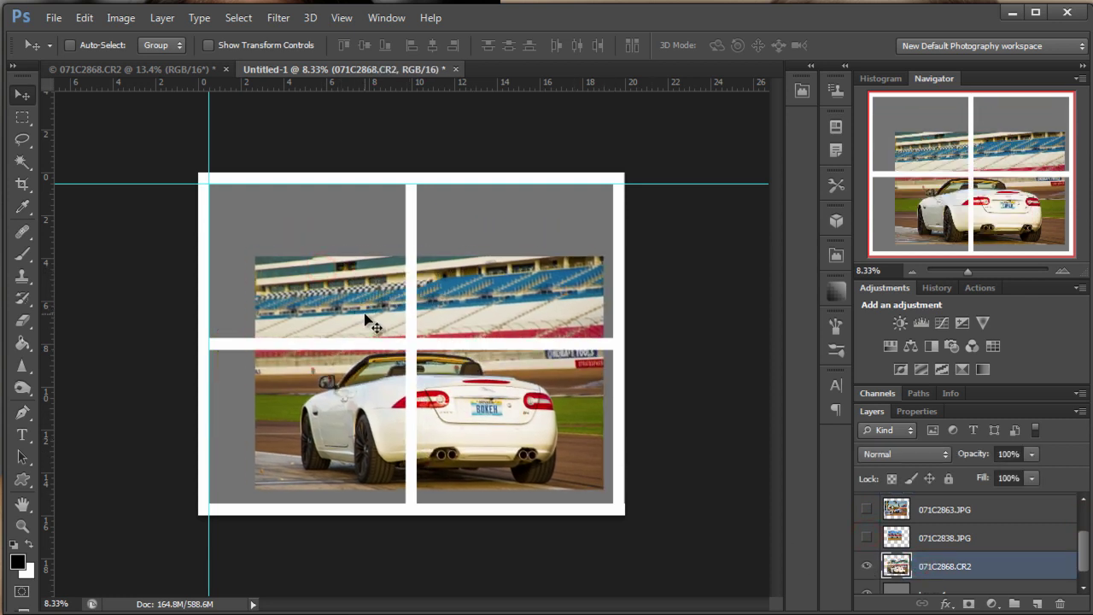
key(ctrl+t)
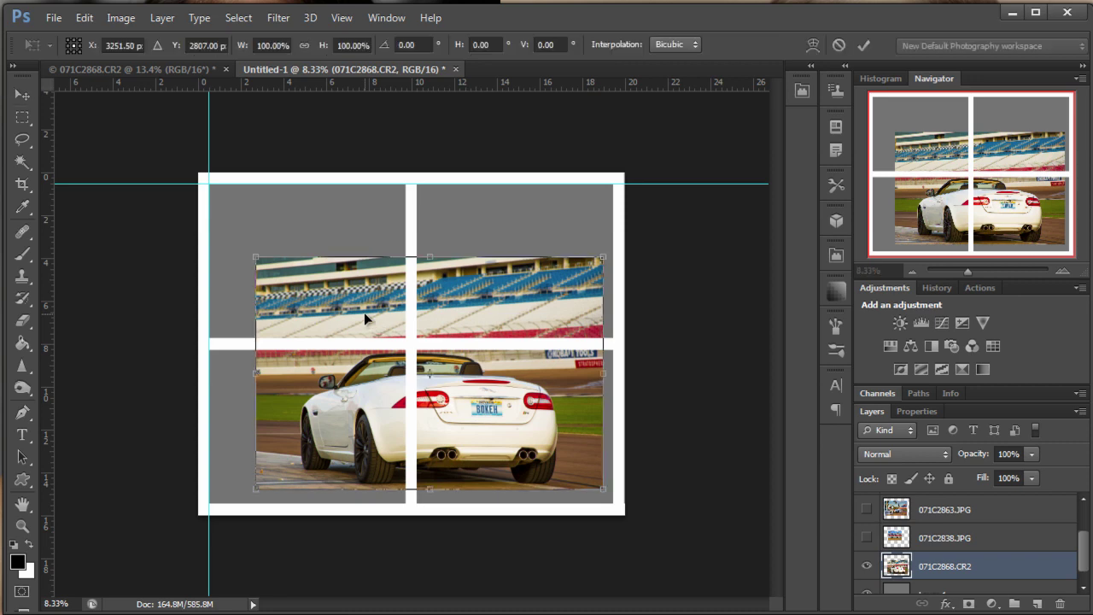
drag(257, 260, 357, 324)
drag(513, 440, 531, 464)
key(Return)
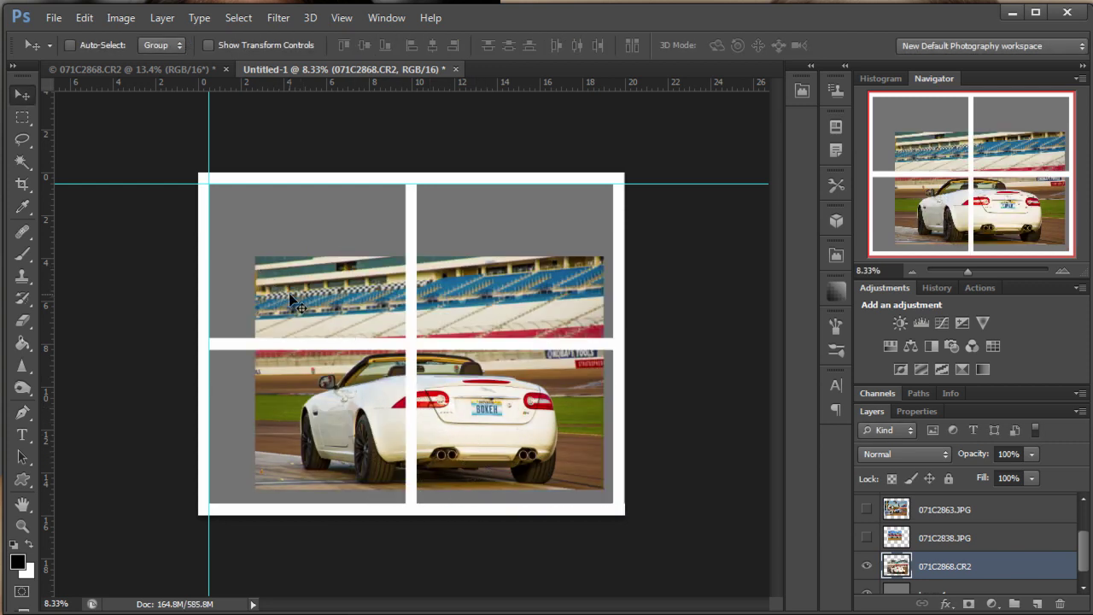
- Scale the 071C2868.CR2 photo proportionally to about 71% and position it so that it fills the lower-right pane
key(ctrl+t)
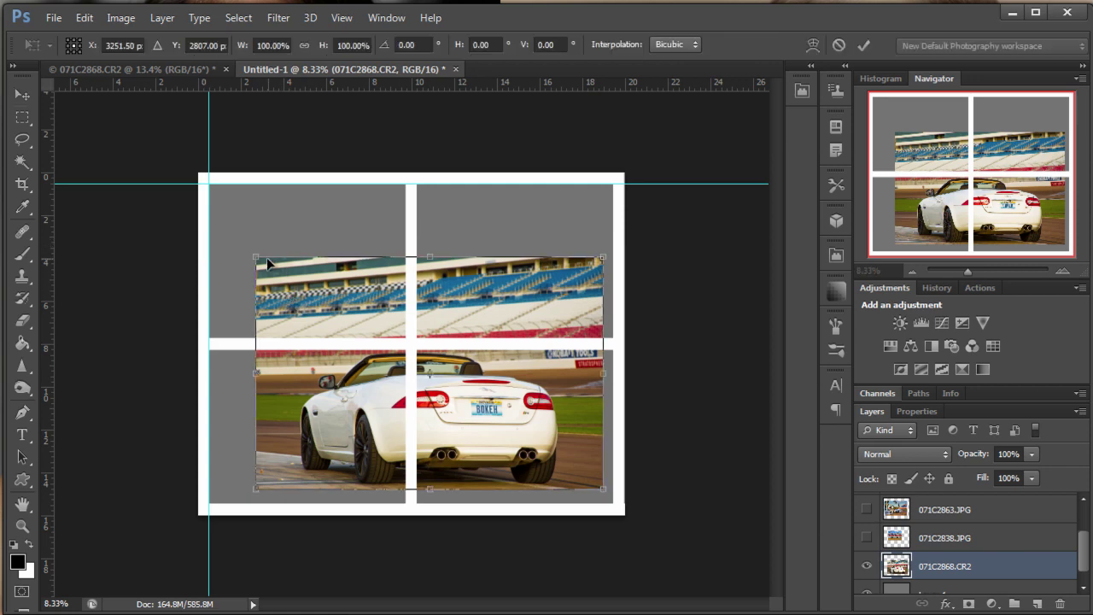
drag(258, 255, 390, 339)
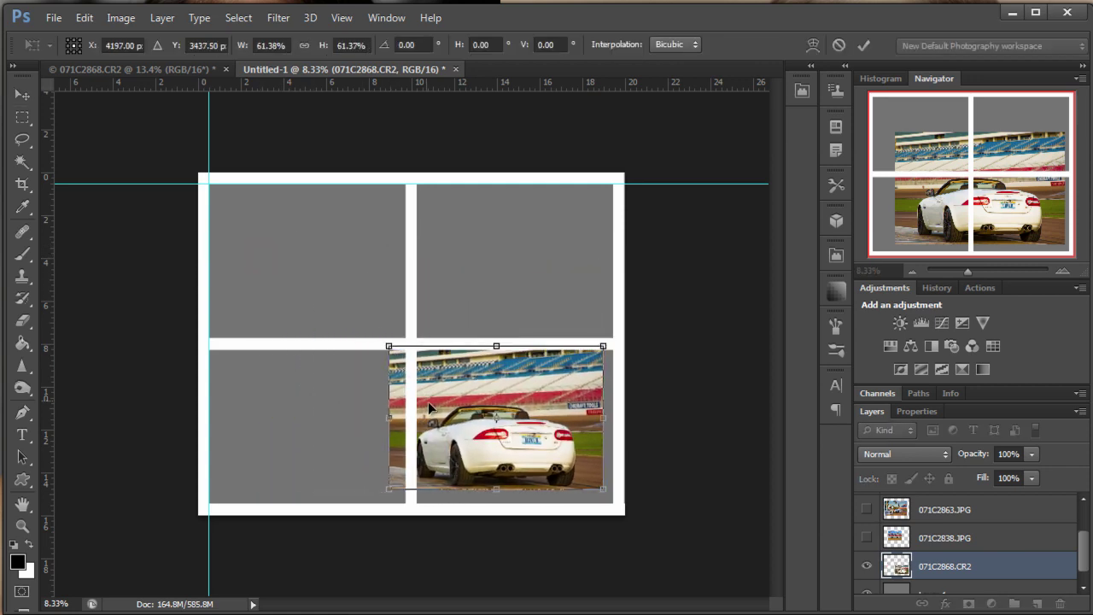
drag(437, 411, 453, 428)
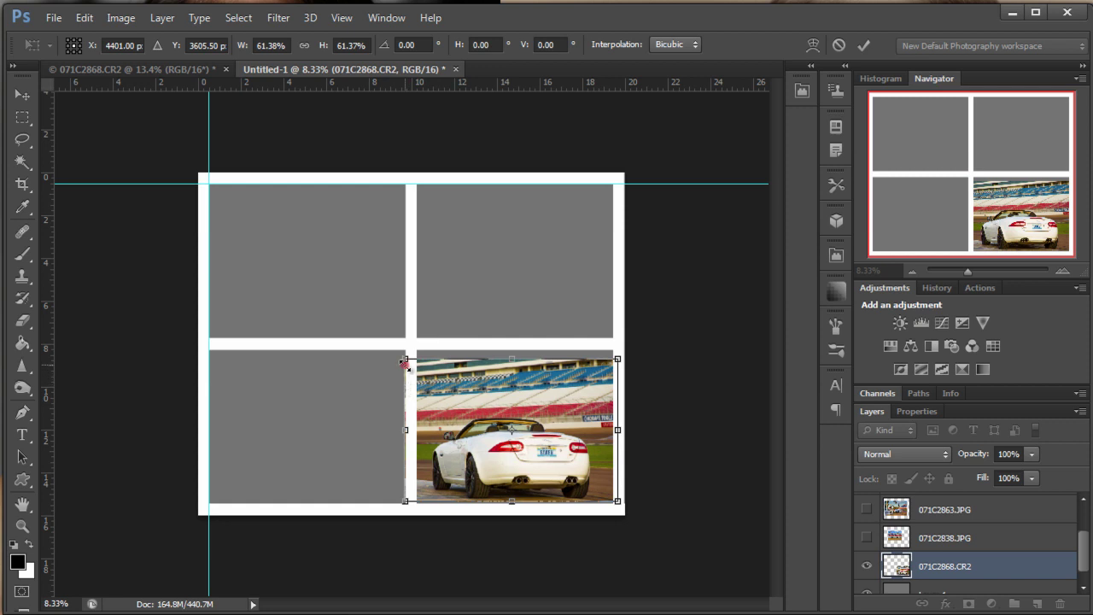
drag(405, 365, 394, 345)
drag(466, 392, 472, 396)
drag(615, 498, 587, 488)
drag(404, 342, 387, 330)
drag(495, 386, 497, 382)
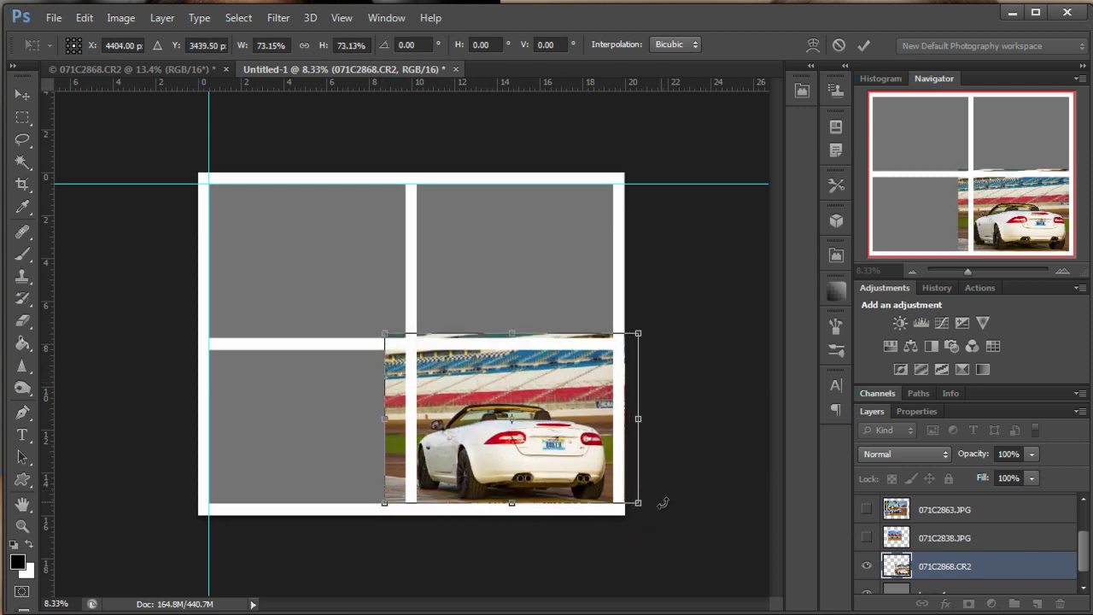
drag(640, 505, 617, 501)
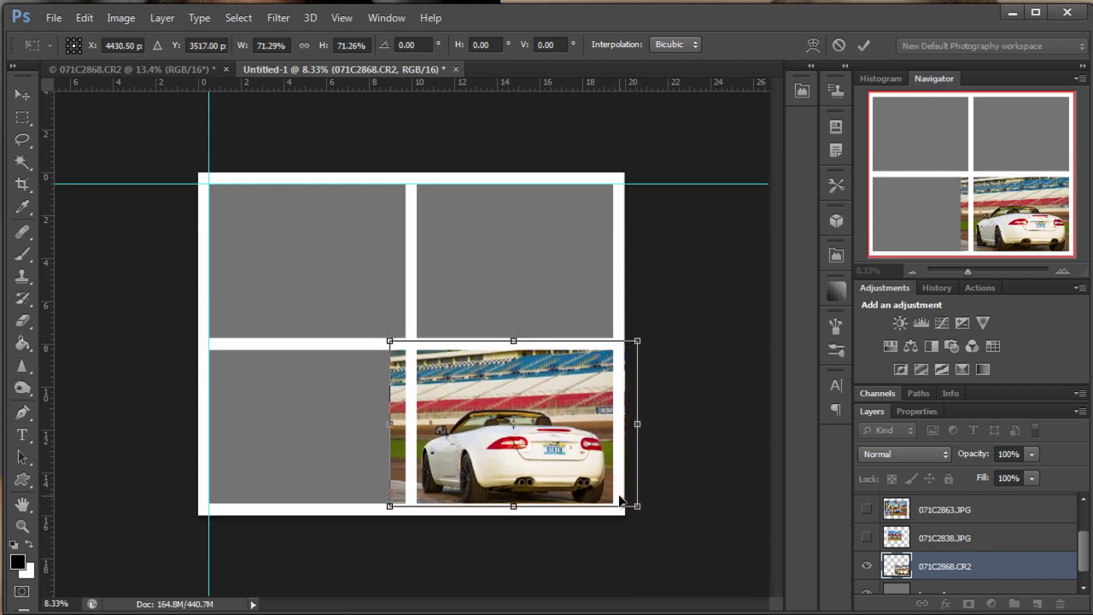
key(Return)
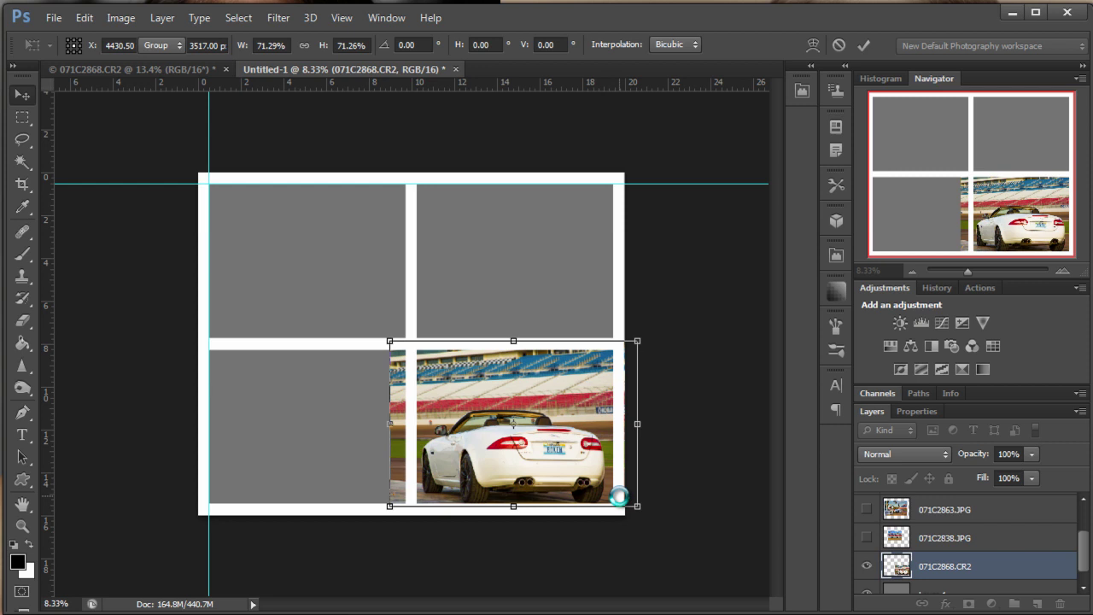
- Show the 071C2838.JPG layer and move its photo into the lower-left pane
click(867, 539)
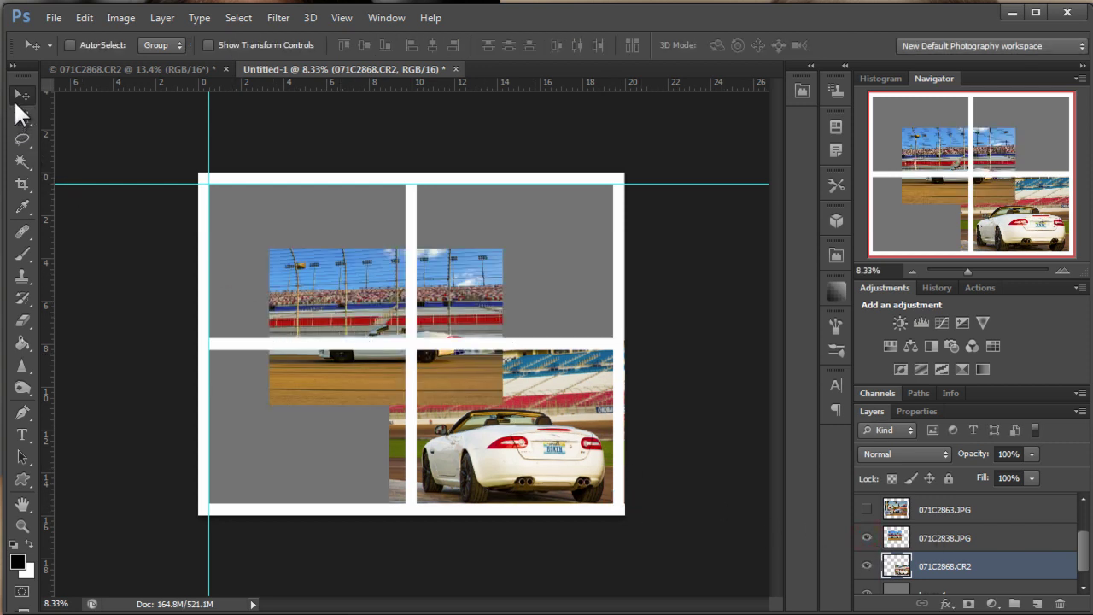
drag(453, 342, 469, 365)
click(982, 542)
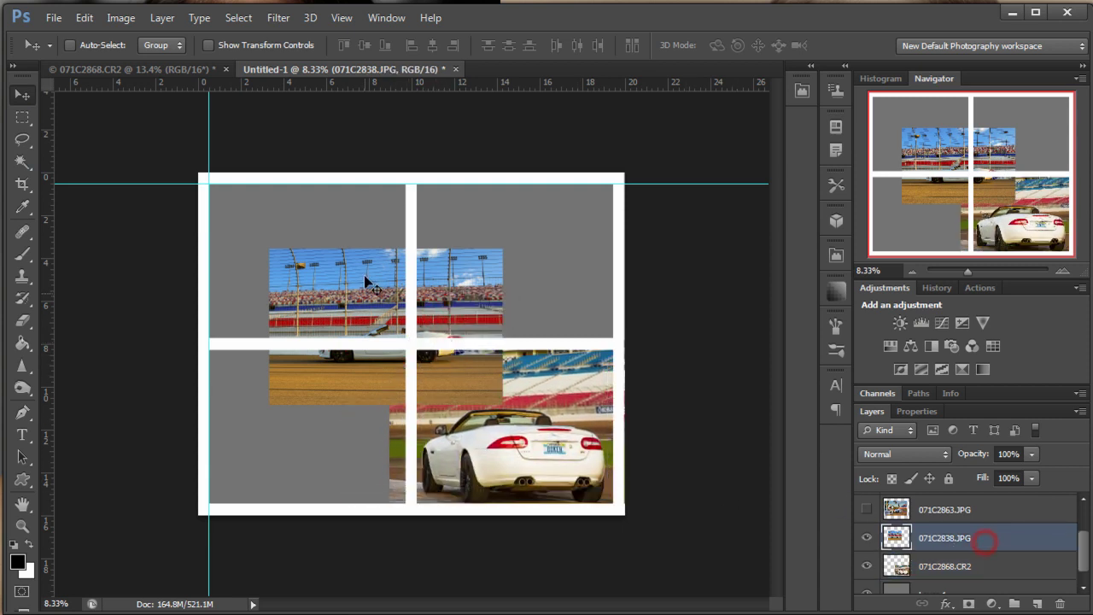
drag(377, 275, 288, 376)
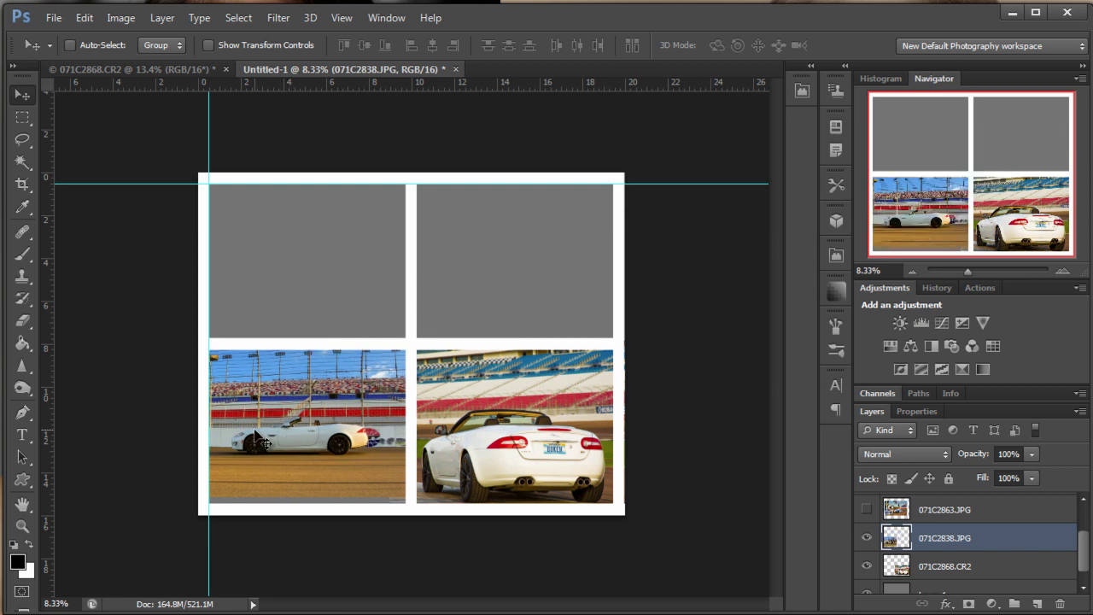
- Scale the 071C2838.JPG photo proportionally to about 107% so that it fills the lower-left pane
key(ctrl+t)
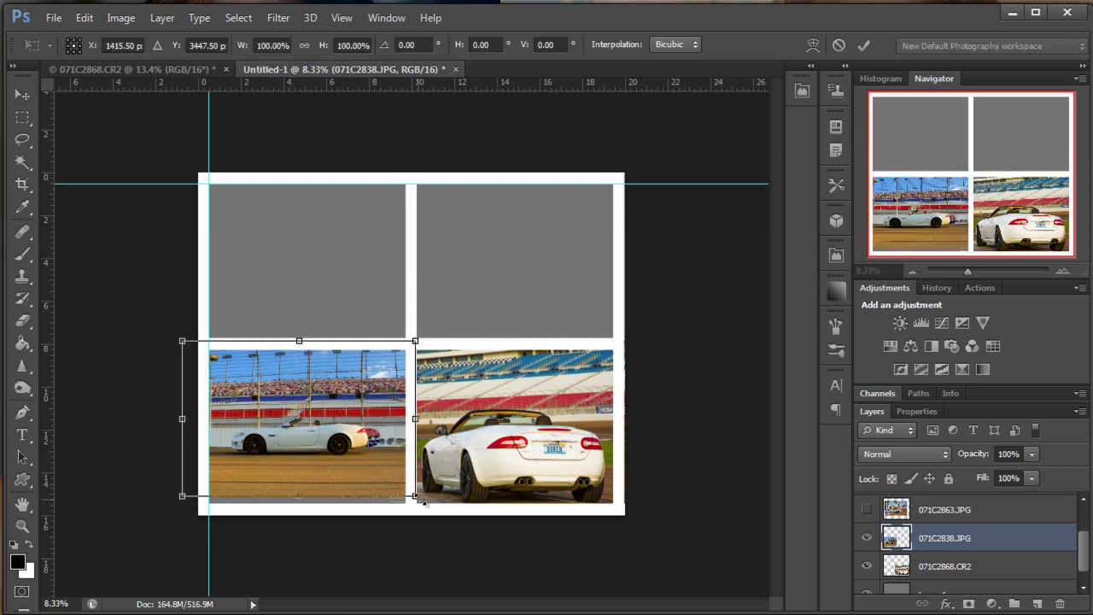
drag(413, 495, 432, 506)
mouse_move(353, 483)
mouse_down()
mouse_move(327, 483)
mouse_move(341, 483)
mouse_up()
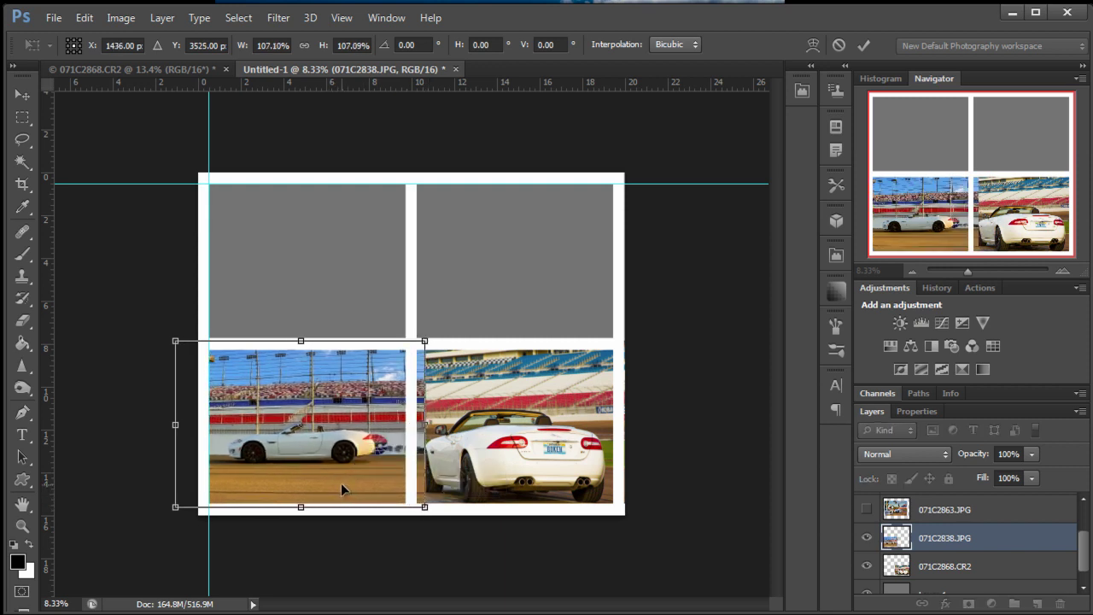
key(Return)
- Select the strip of the 071C2838.JPG photo overlapping the lower-right pane with the Rectangular Marquee, delete it, and deselect
click(23, 121)
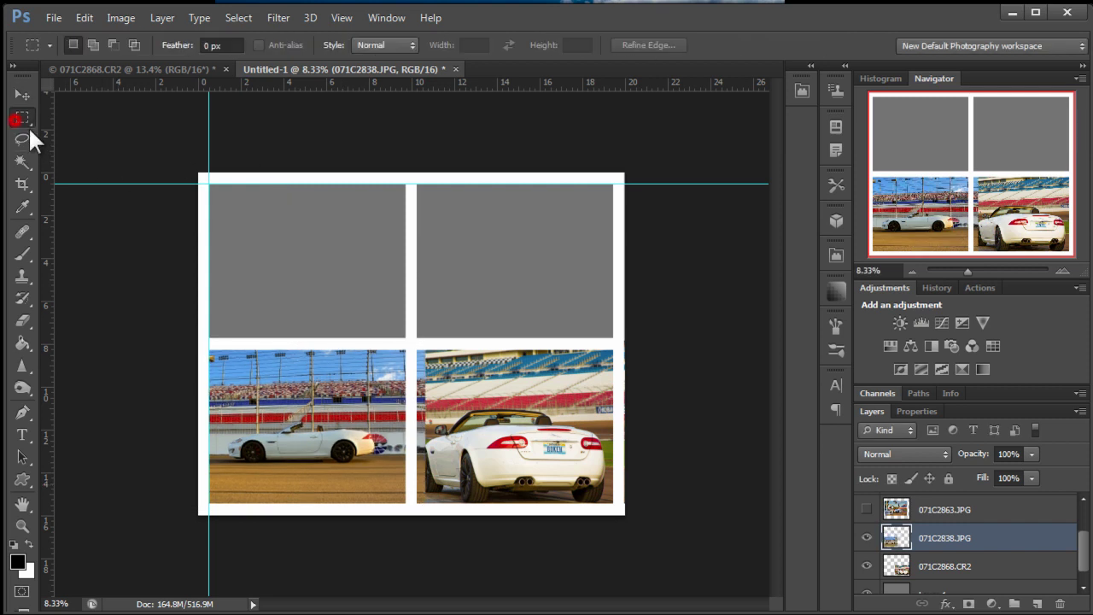
drag(413, 343, 434, 507)
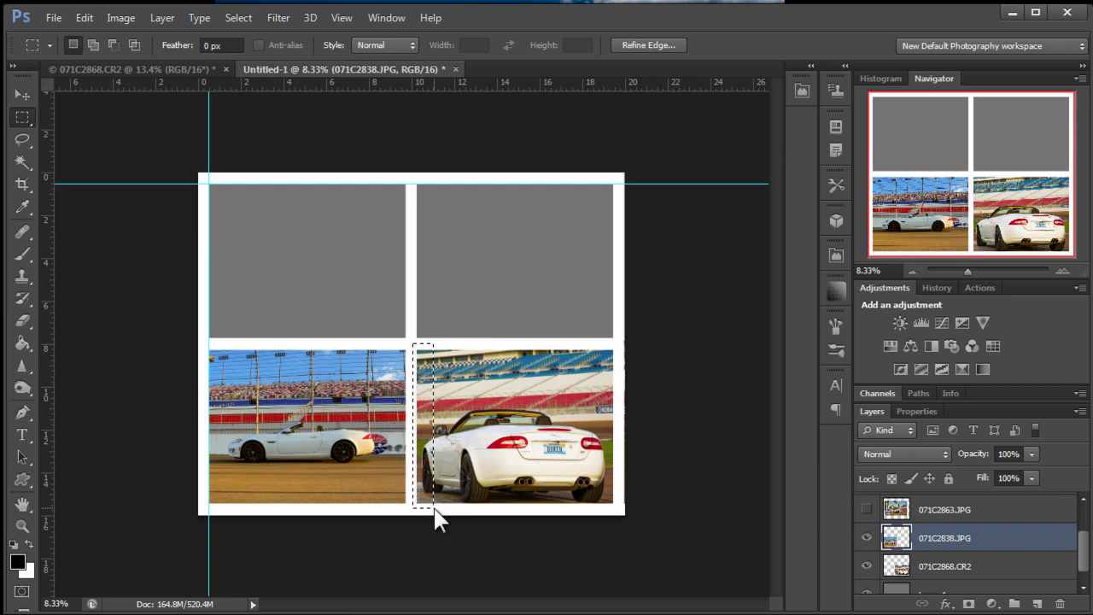
key(ctrl+d)
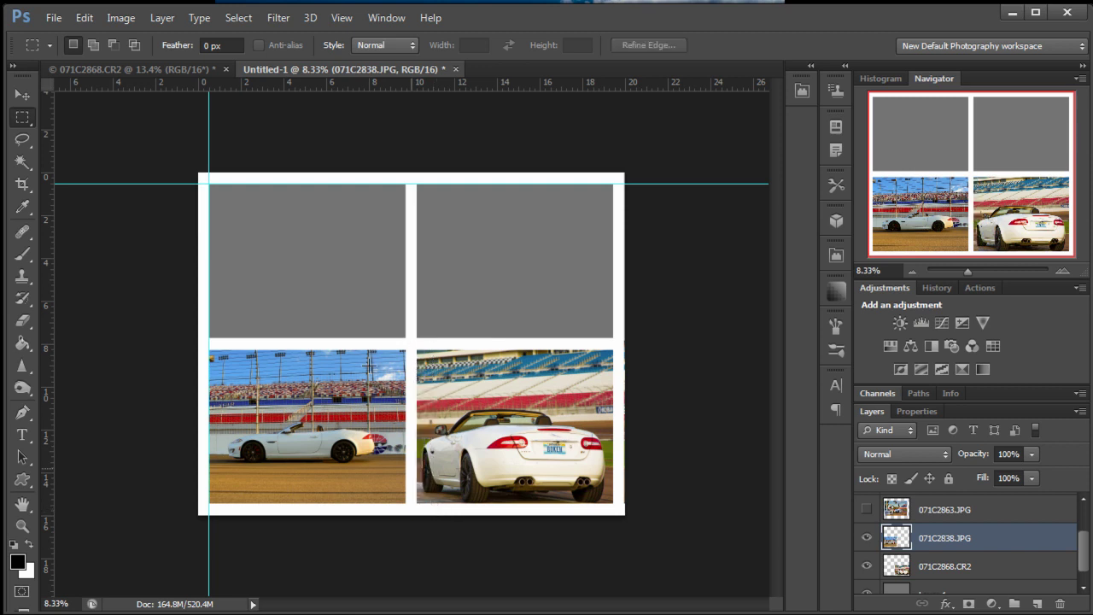
- Show the 071C2863.JPG layer, scale its photo proportionally to about 72%, and position it to fill the upper-left pane
click(867, 509)
click(912, 509)
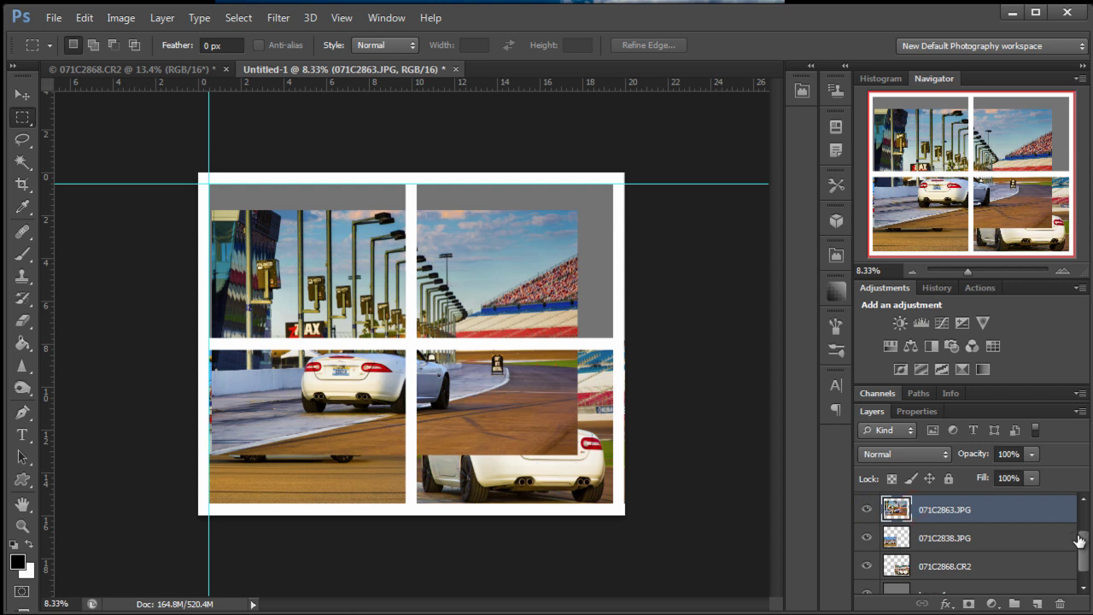
drag(1088, 551, 1082, 524)
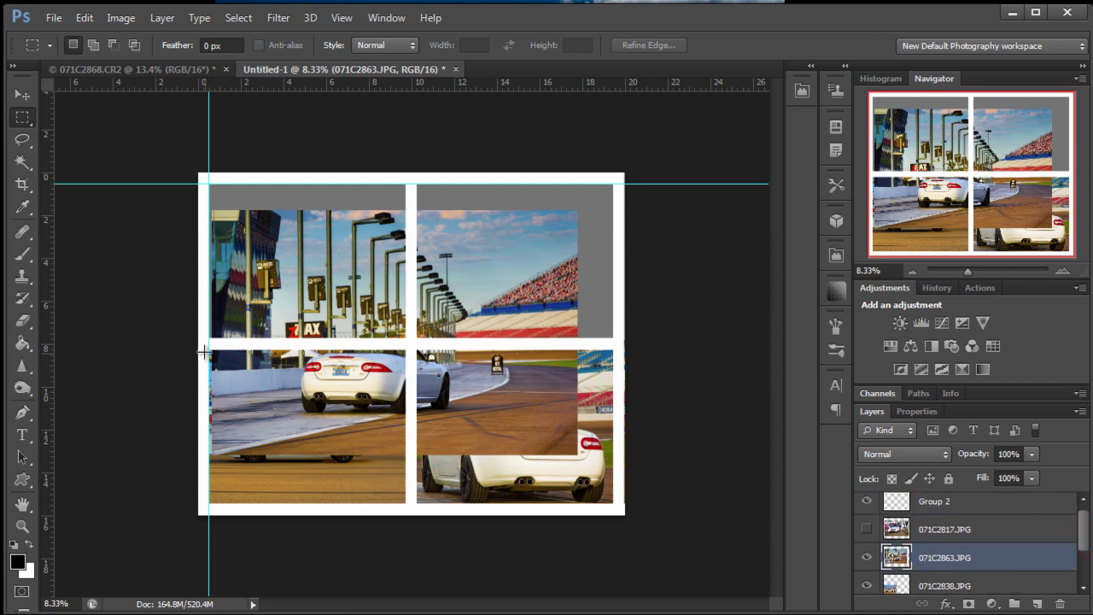
key(ctrl+t)
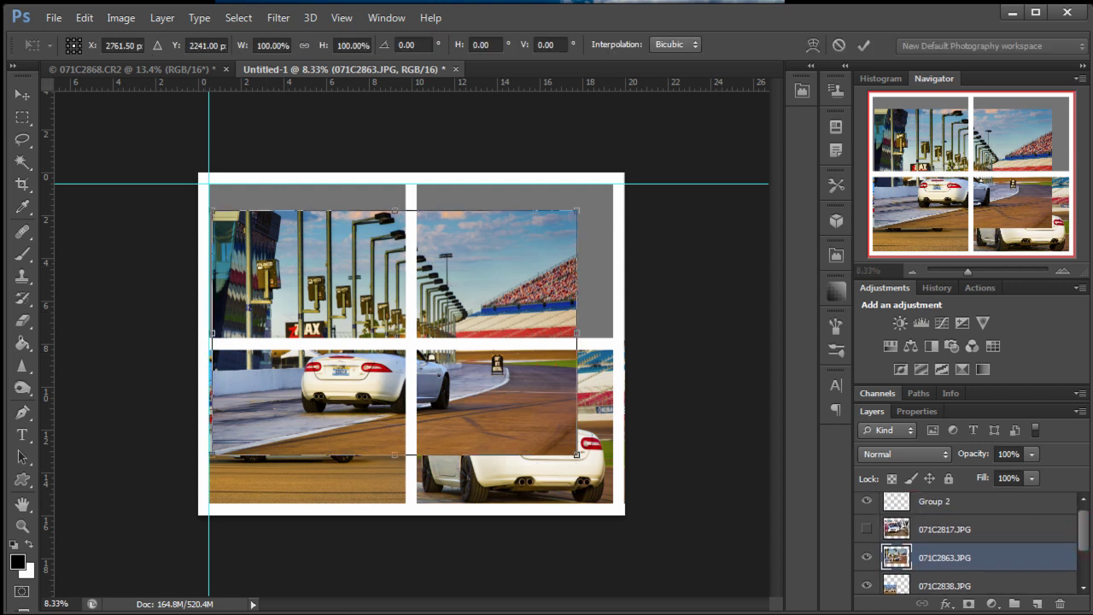
drag(577, 455, 414, 345)
drag(323, 268, 286, 225)
drag(374, 309, 438, 350)
drag(327, 266, 334, 271)
key(m)
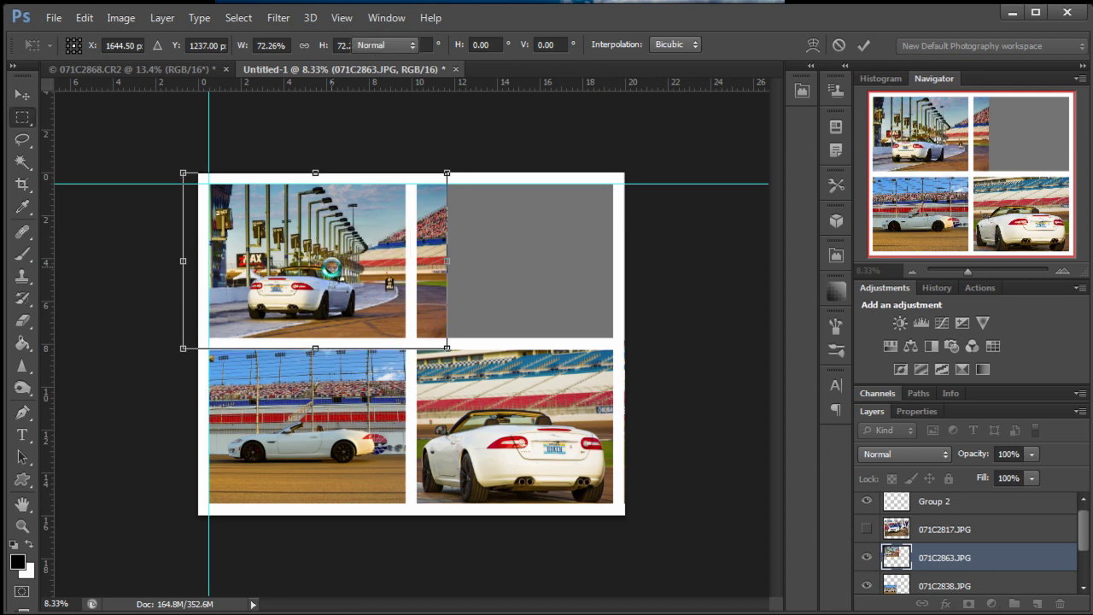
- Show the 071C2817.JPG layer, scale its photo proportionally to about 67%, and position it to fill the upper-right pane
click(867, 529)
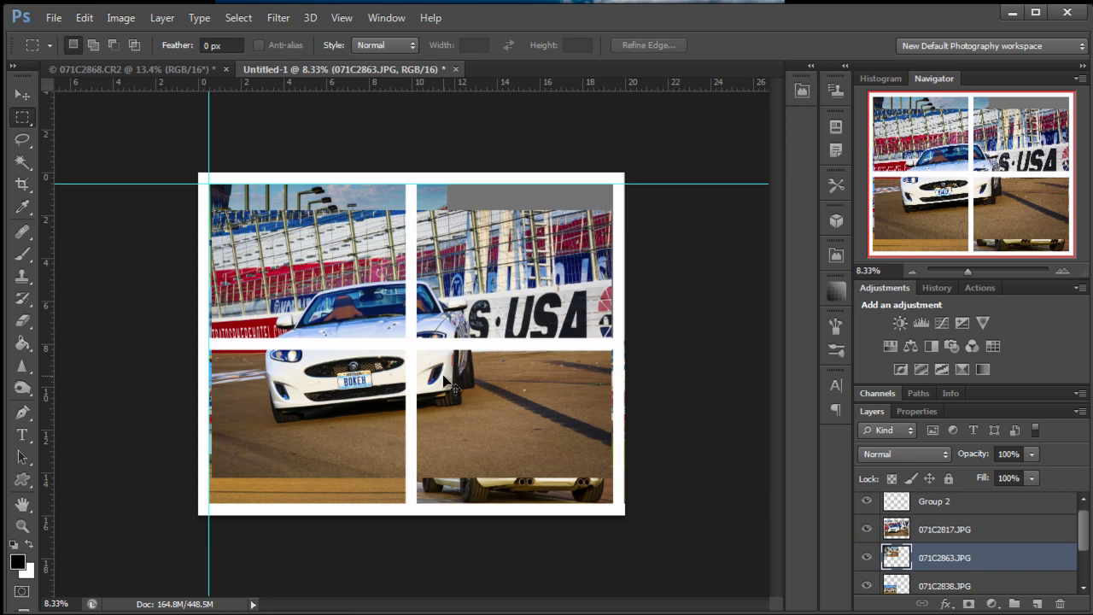
key(ctrl+t)
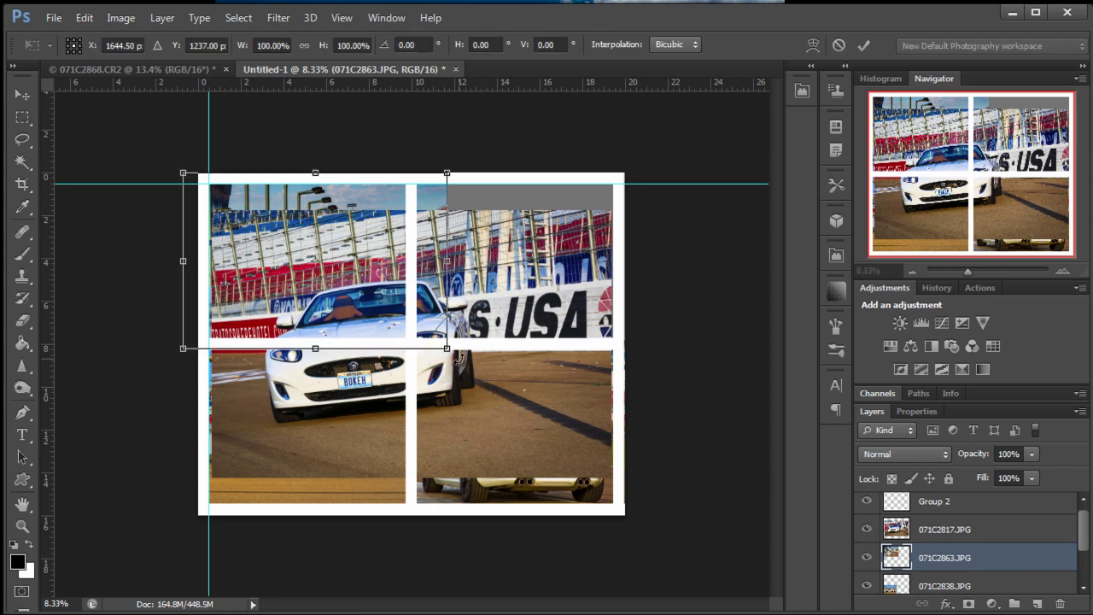
key(Return)
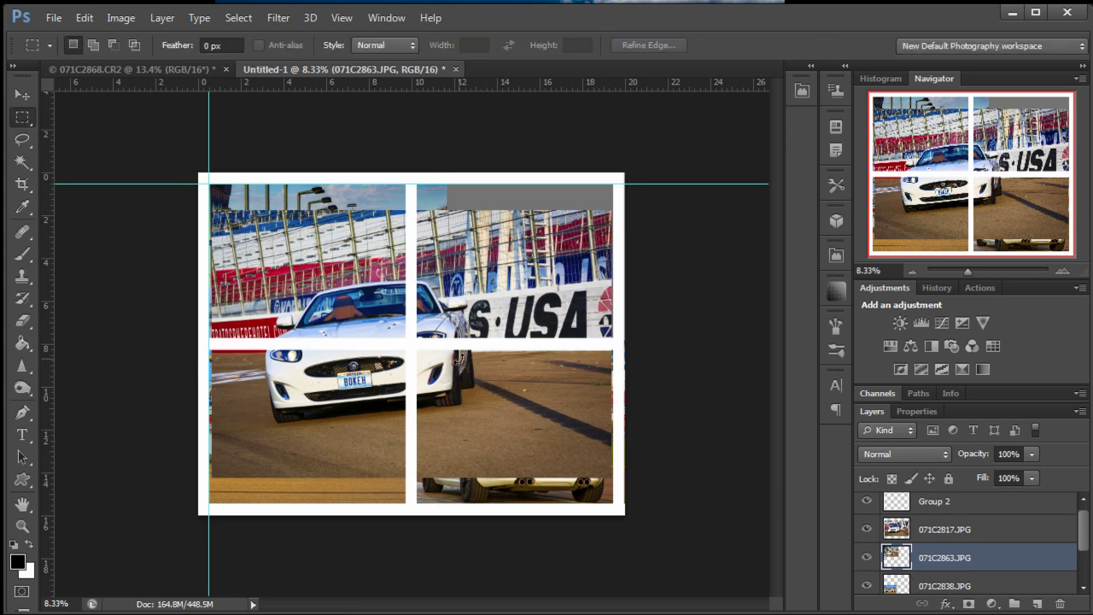
click(983, 534)
key(ctrl+t)
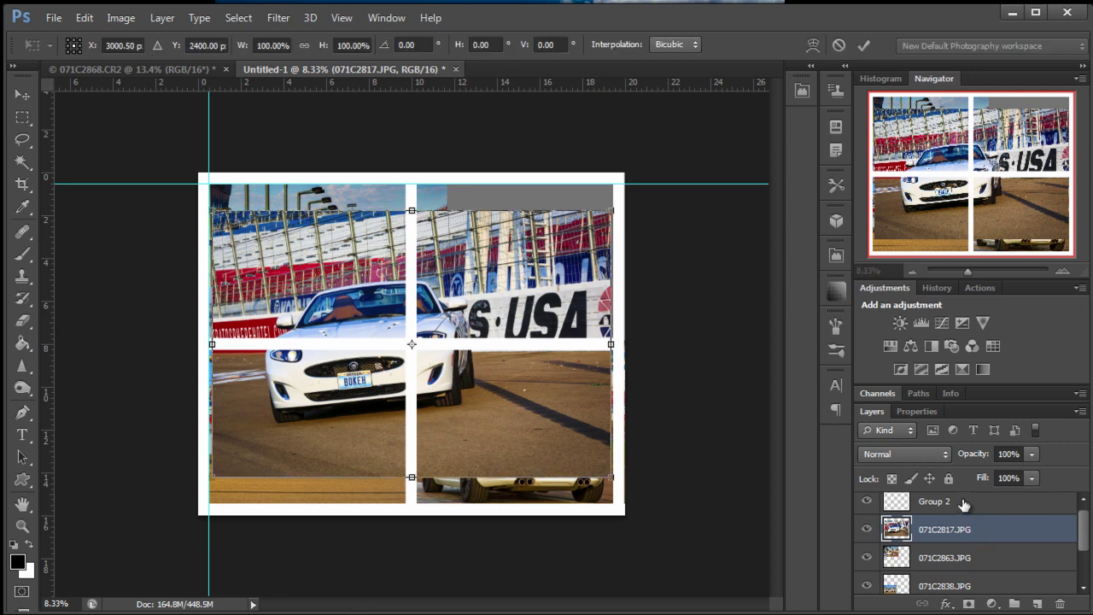
drag(206, 493, 328, 398)
drag(481, 326, 548, 293)
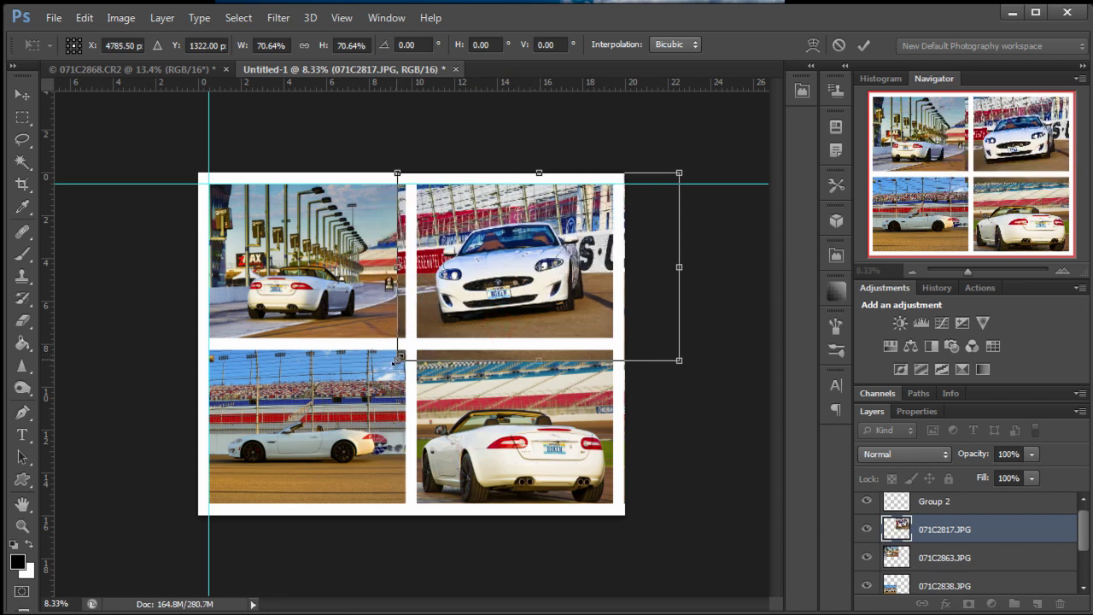
drag(397, 359, 412, 350)
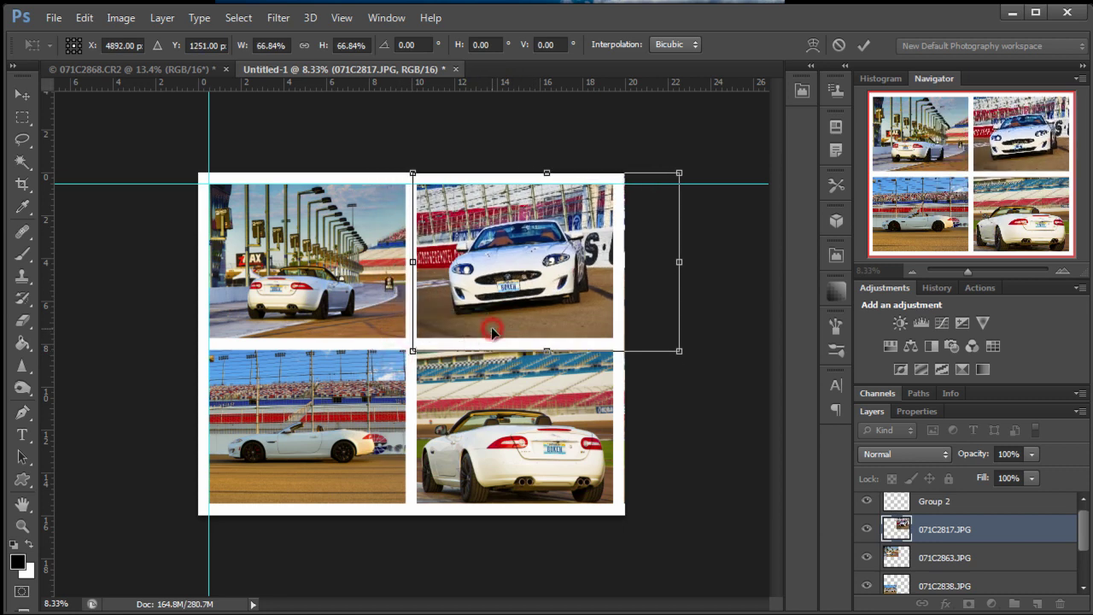
key(m)
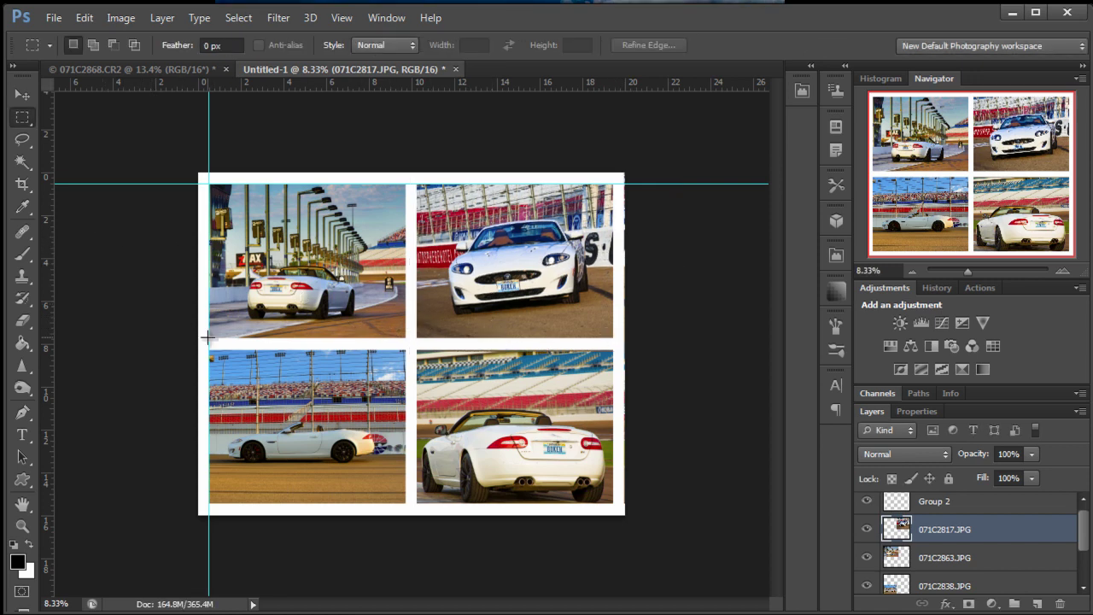
- Open the layer style settings of the Group 2 frame layer
key(z)
click(452, 373)
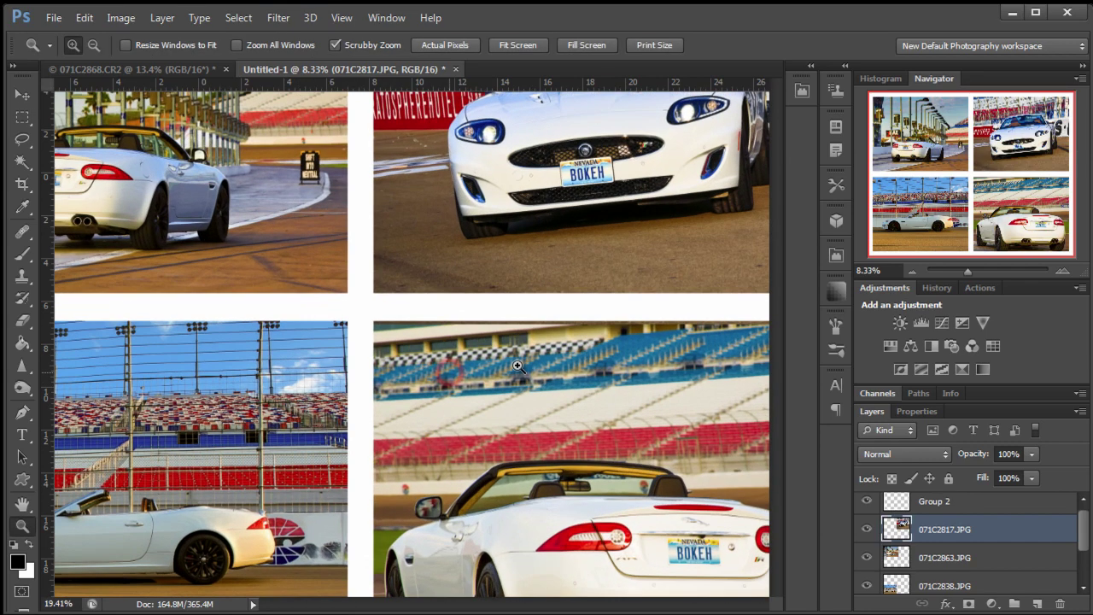
drag(471, 405, 549, 355)
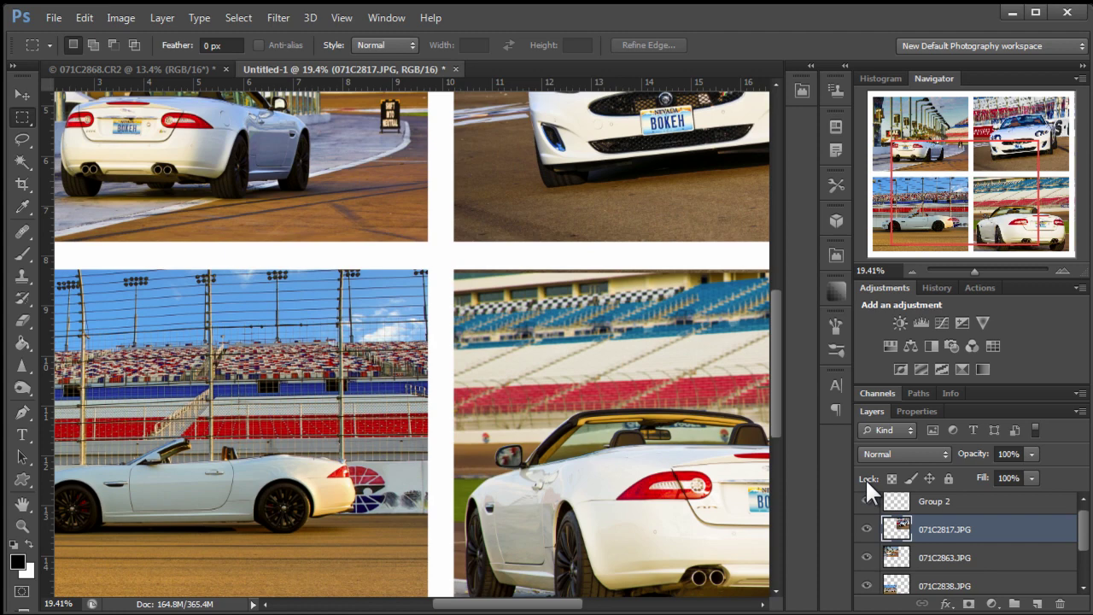
click(948, 503)
double_click(946, 507)
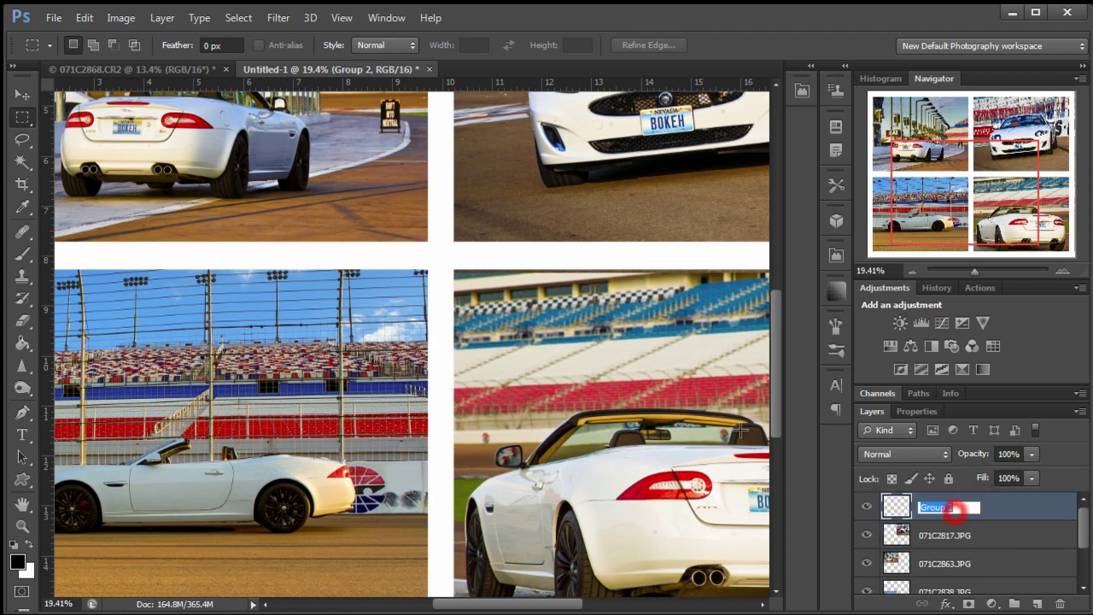
click(1018, 504)
double_click(1019, 505)
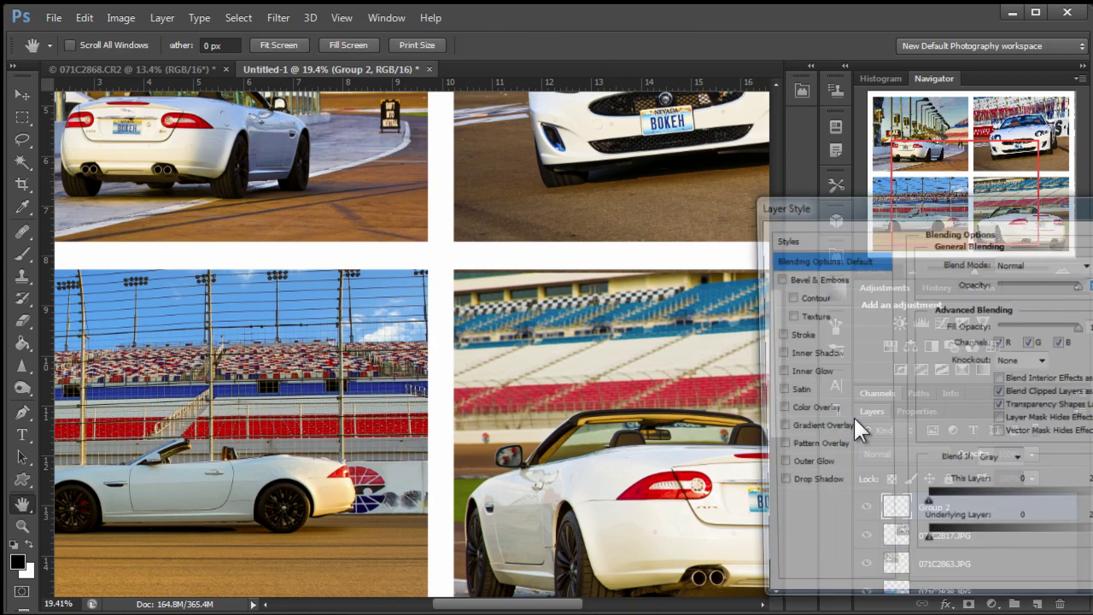
drag(890, 203, 849, 209)
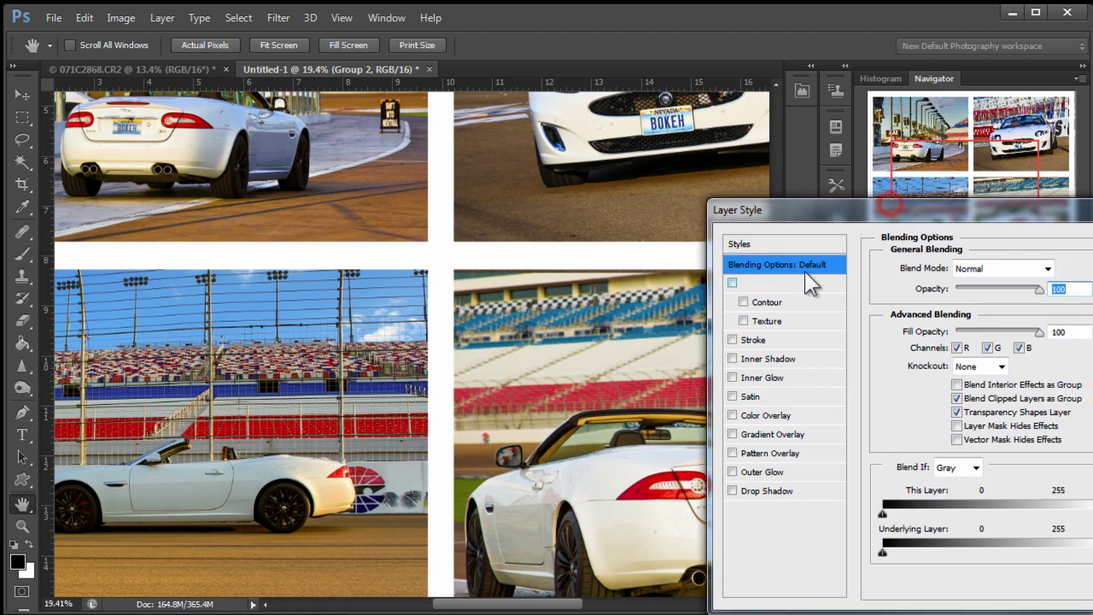
- Try a 27 px outside stroke with a gradient fill on the Group 2 frame layer
click(732, 340)
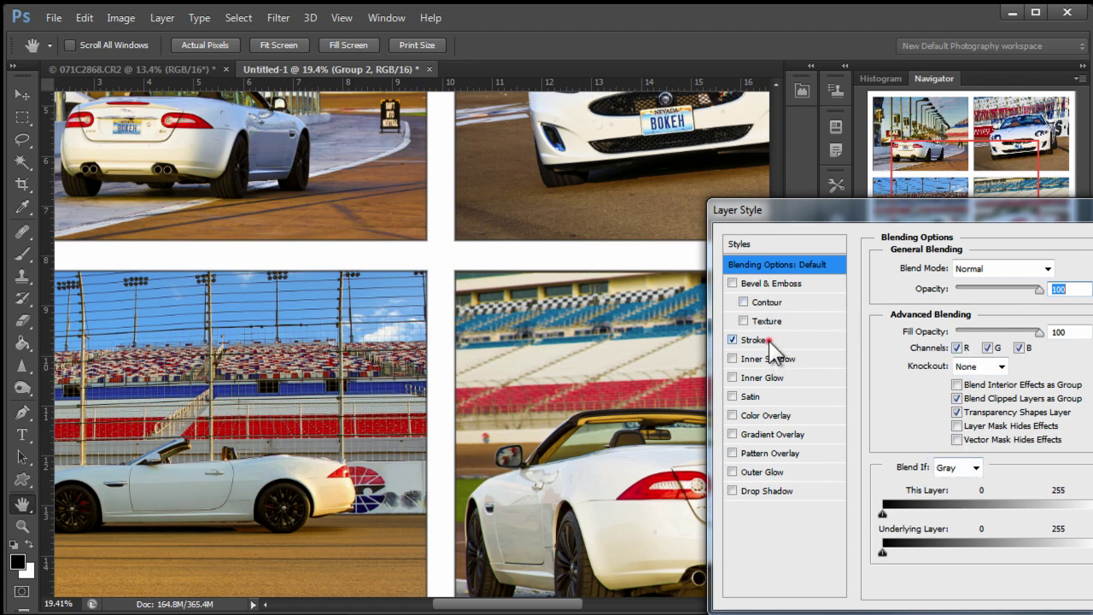
click(756, 340)
mouse_move(948, 267)
mouse_down()
mouse_move(976, 271)
mouse_move(959, 274)
mouse_up()
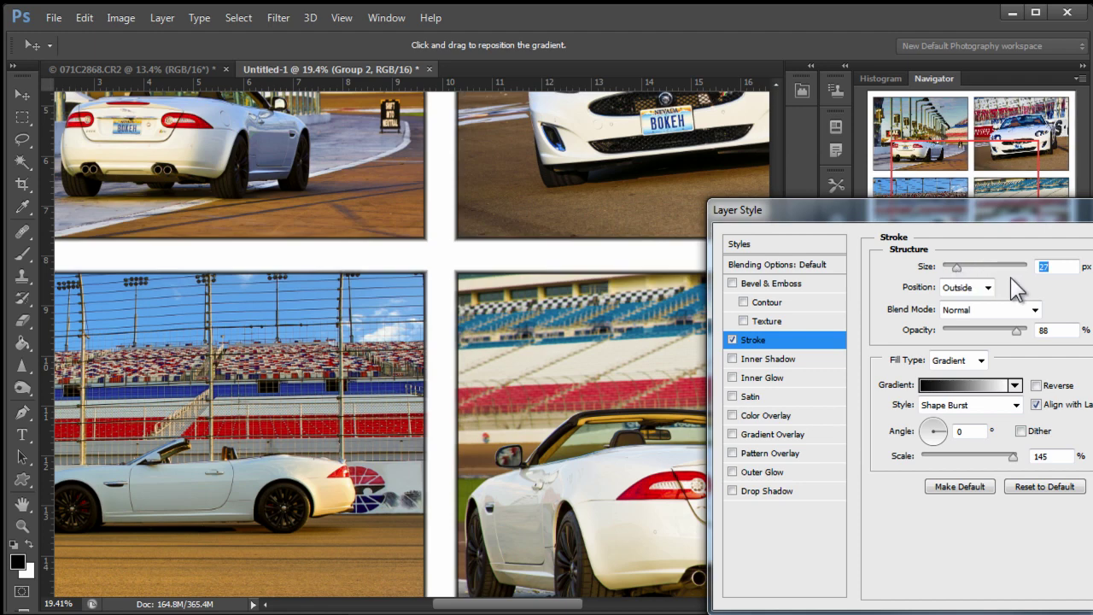
click(732, 340)
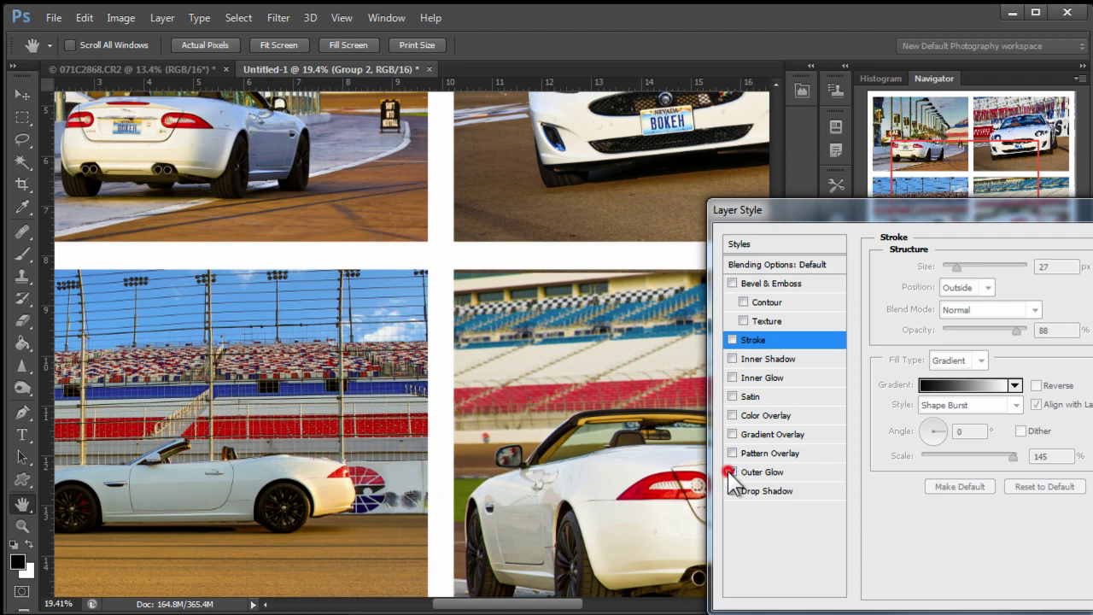
- Add an Outer Glow to the Group 2 frame with Multiply blend mode and black (000000) as the glow colour
click(752, 472)
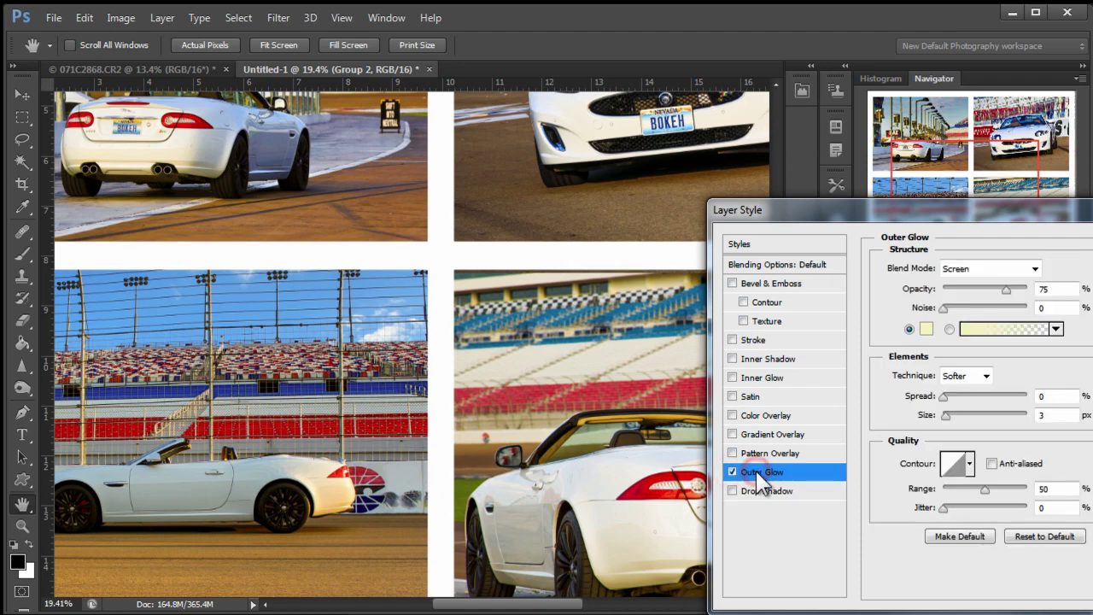
click(1034, 269)
click(982, 339)
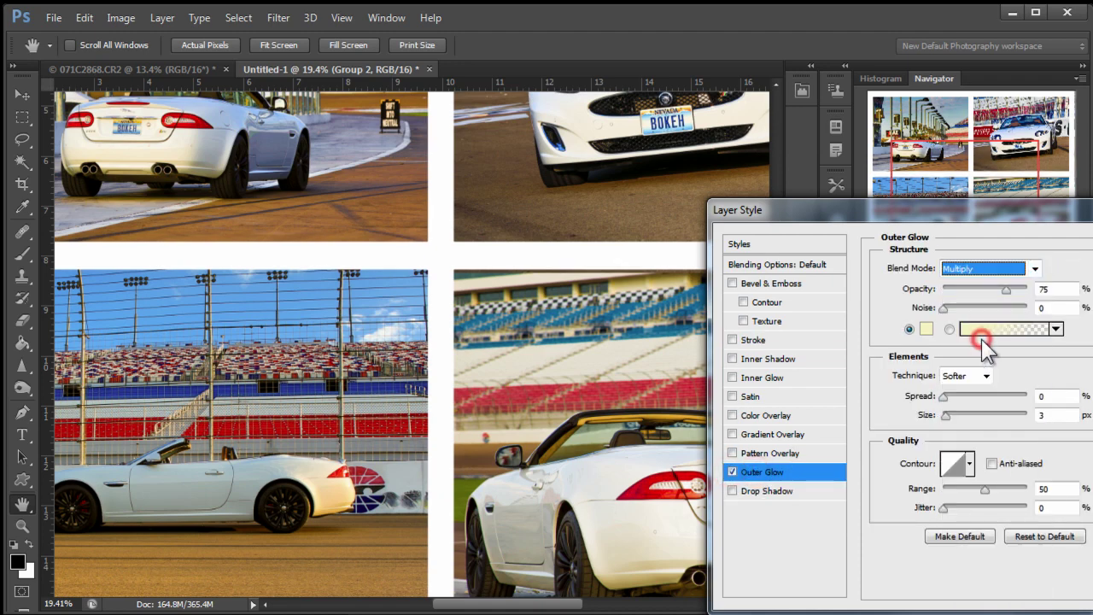
click(930, 330)
drag(792, 459, 758, 498)
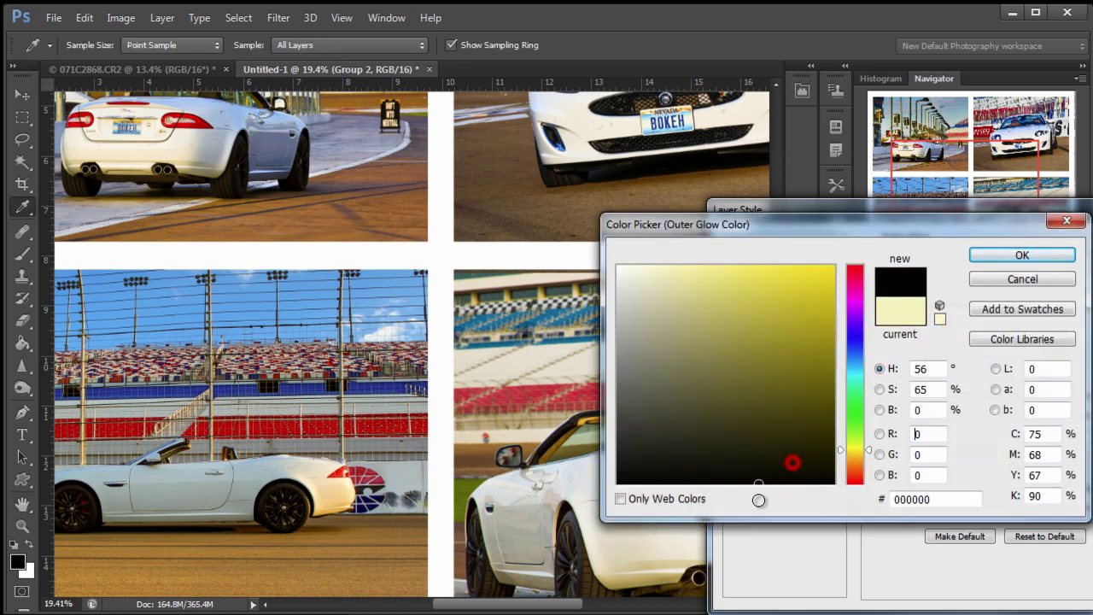
click(1061, 259)
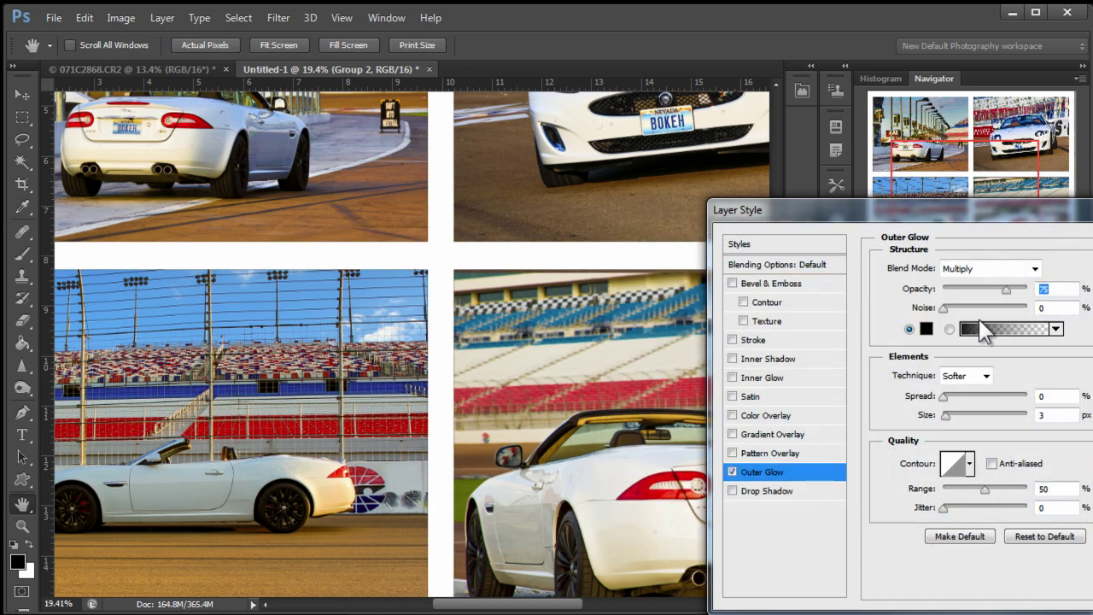
- Set the frame's outer glow to 16% spread, 54 px size and 54% opacity, and apply the layer style
drag(945, 396, 965, 413)
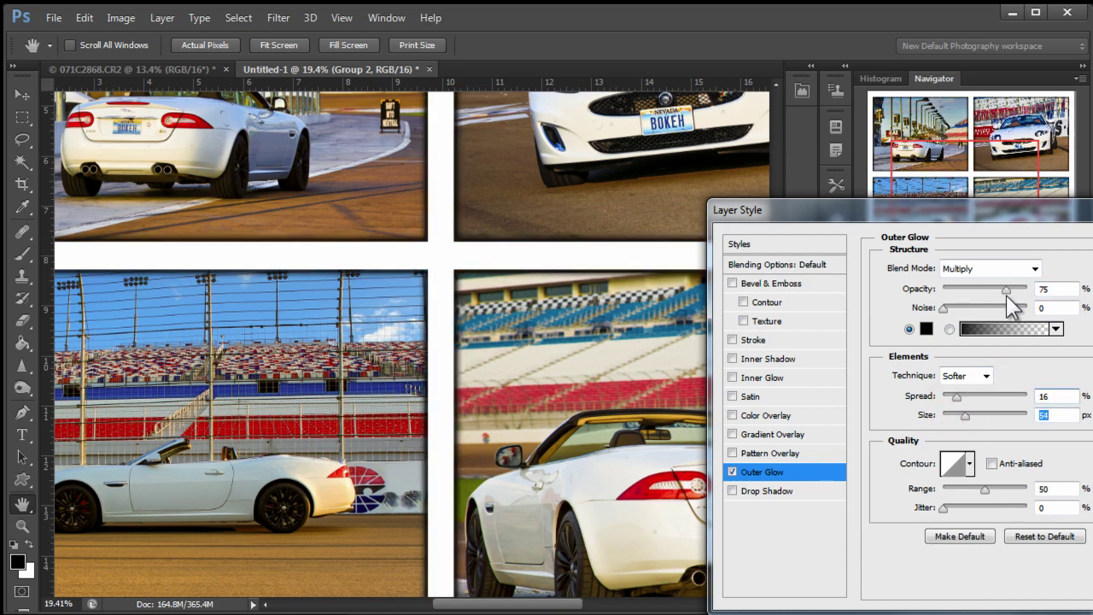
drag(1007, 291, 989, 295)
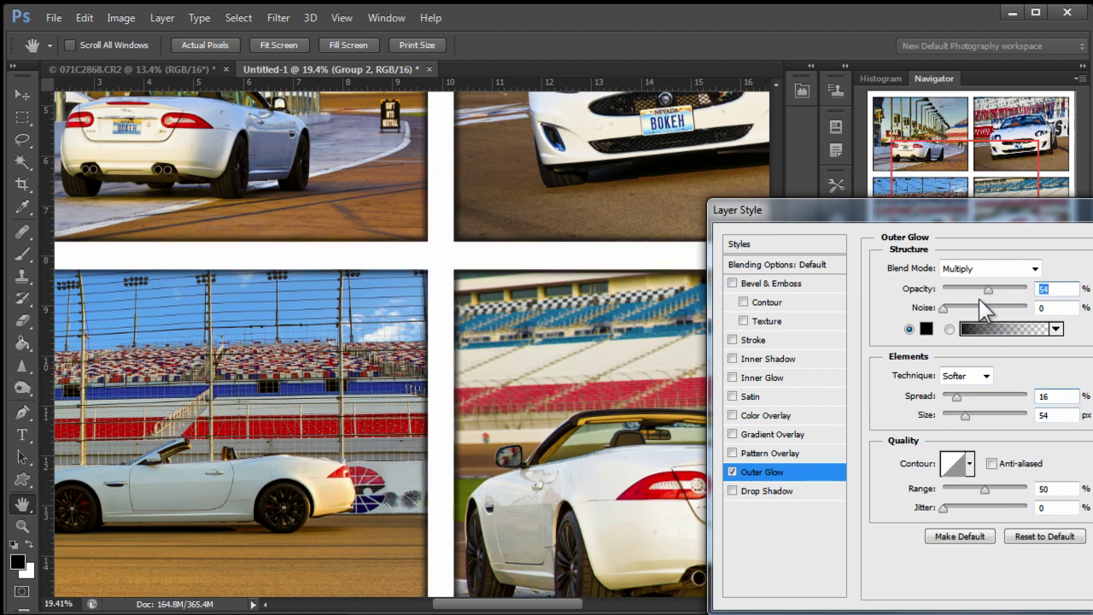
key(Return)
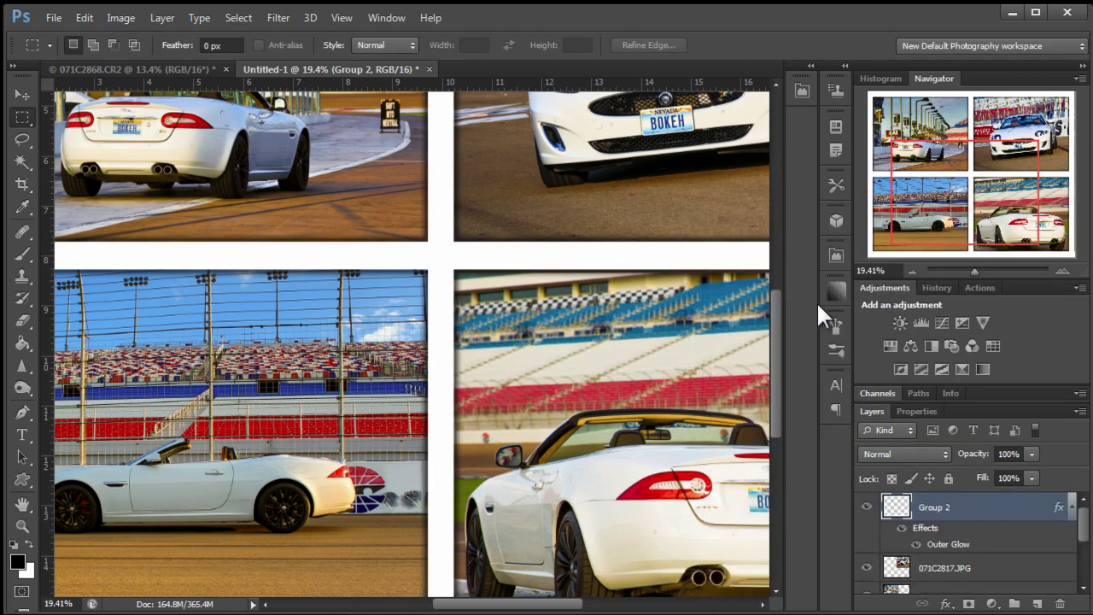
key(z)
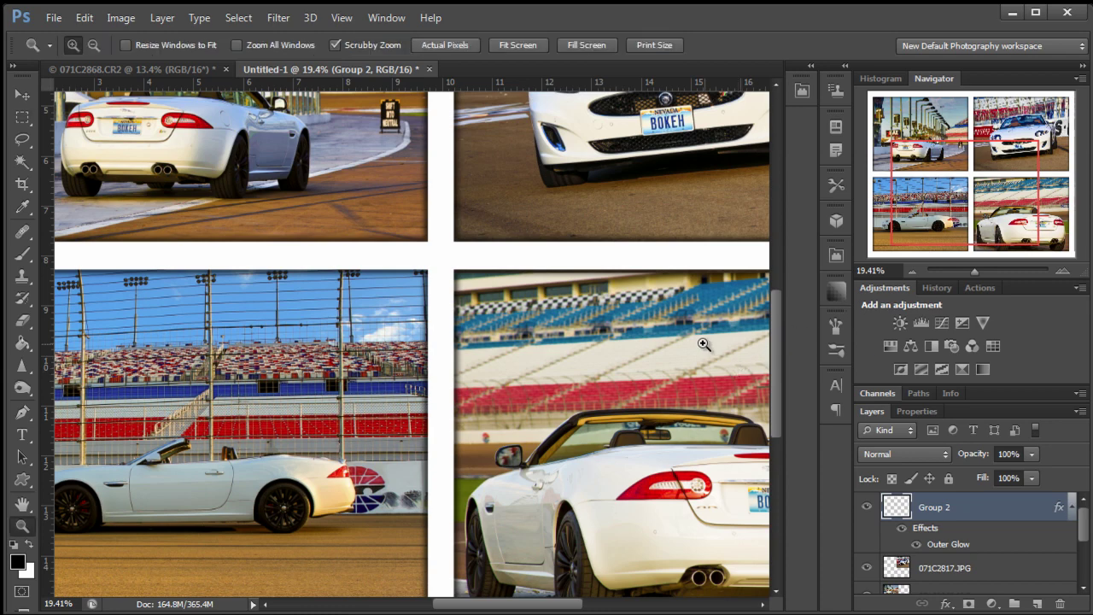
drag(608, 270, 570, 282)
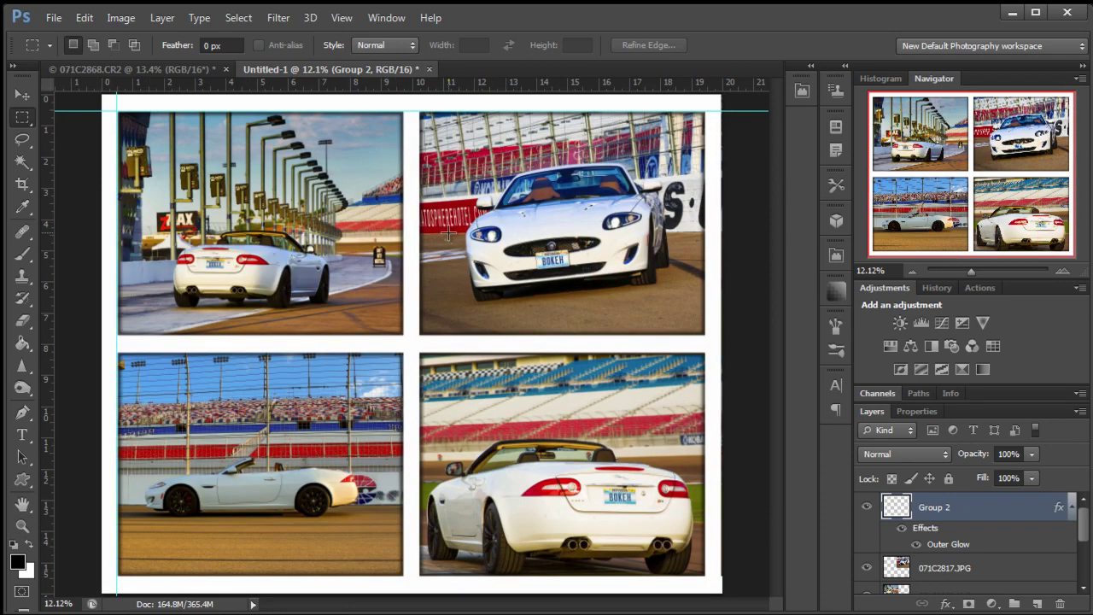